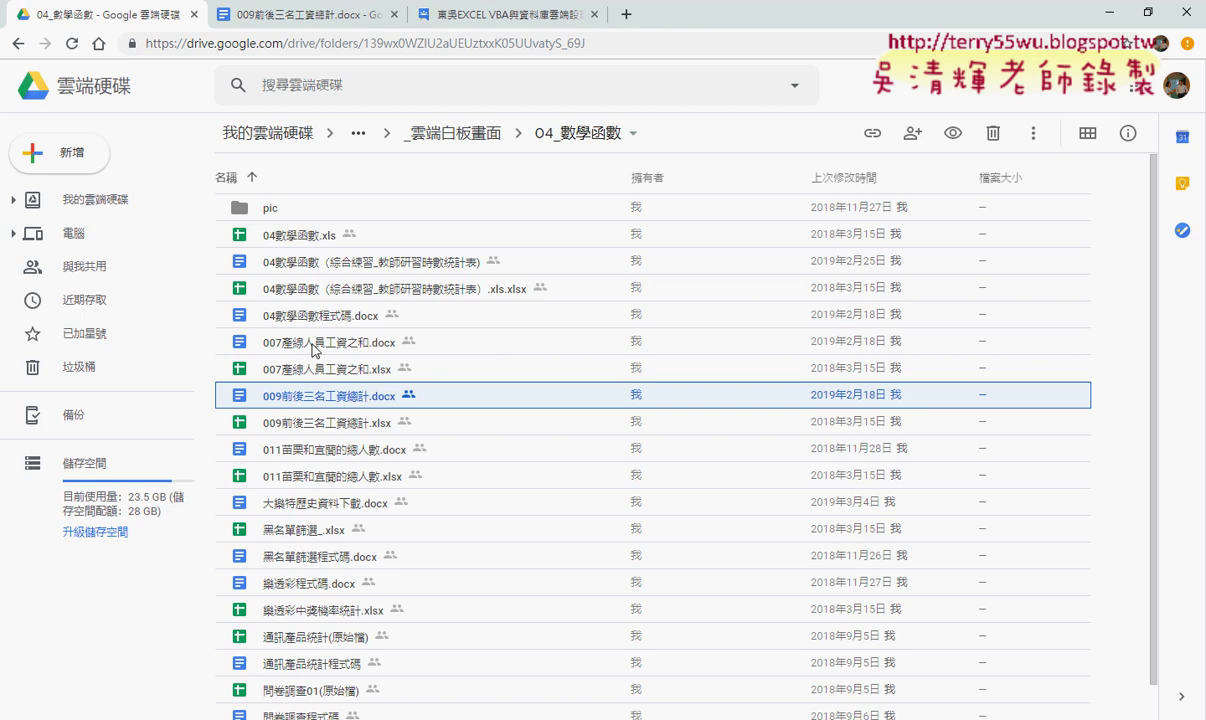
Step: Open 007產線人員工資之和.docx in Docs, highlight its VBA code, then return to the Drive folder
left_click(314, 346)
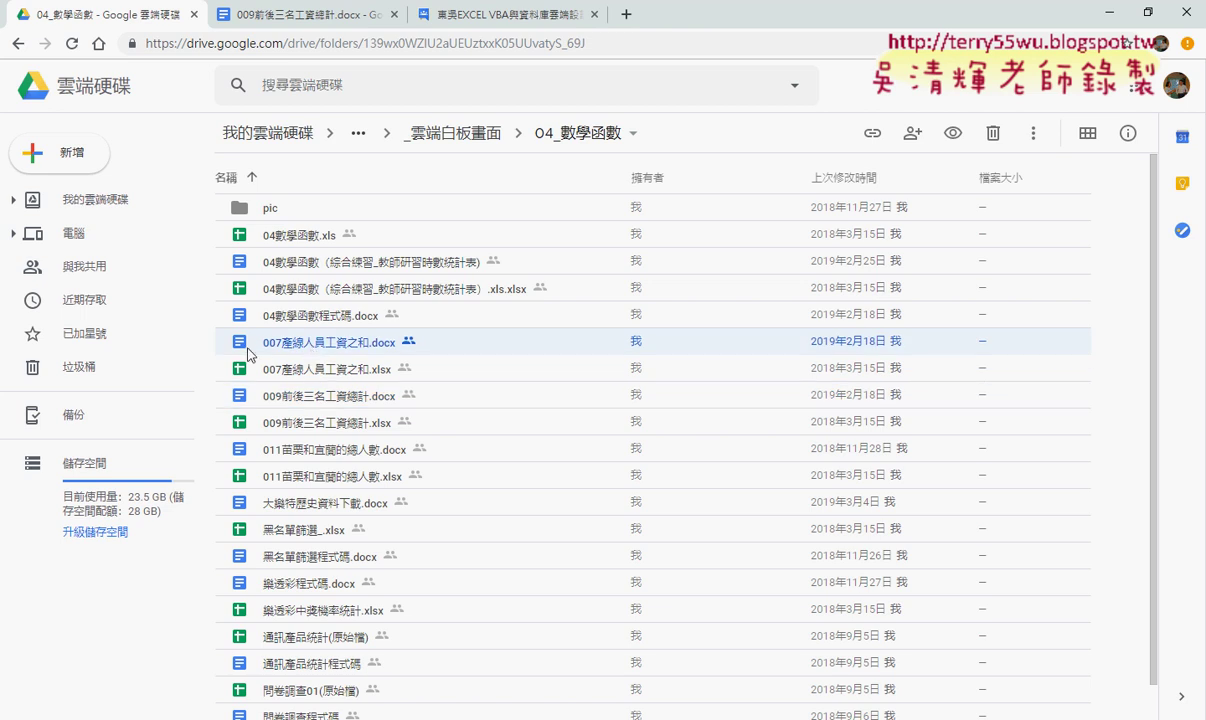
double_click(312, 347)
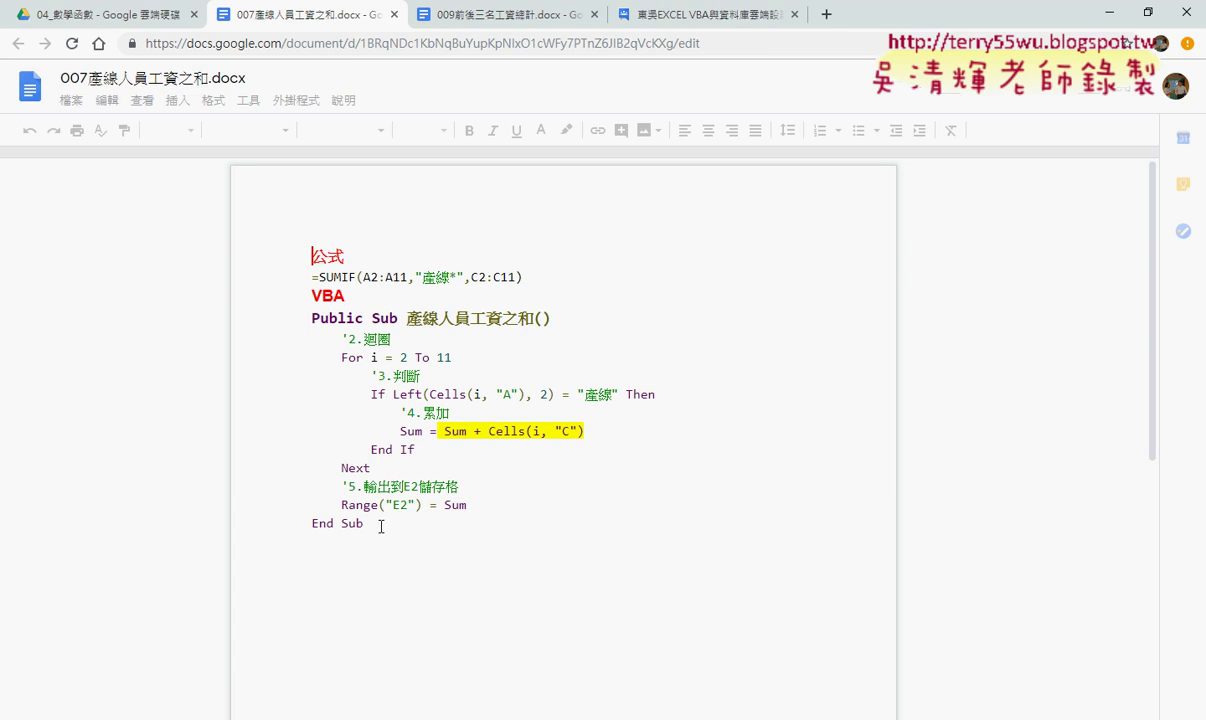
left_click_drag(377, 525, 311, 318)
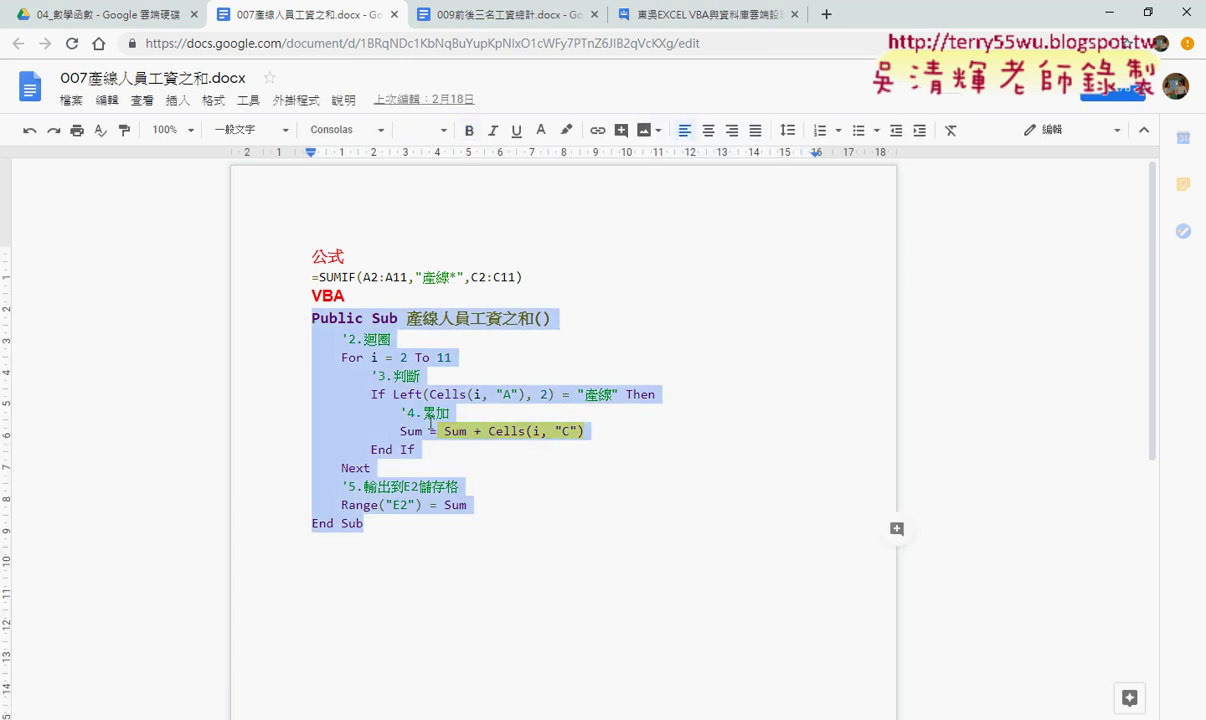
left_click(103, 20)
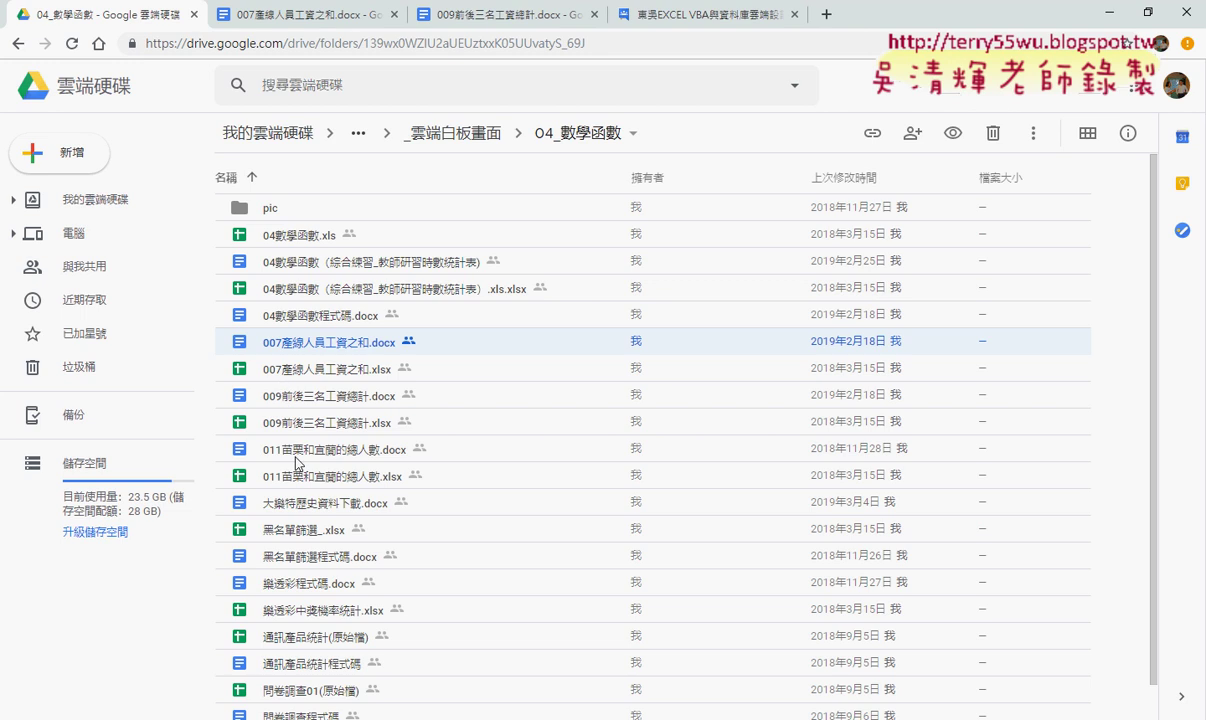
Step: Show 009前後三名工資總計.docx at its second Public Sub and select the Application.WorksheetFunction.Large call
left_click(310, 402)
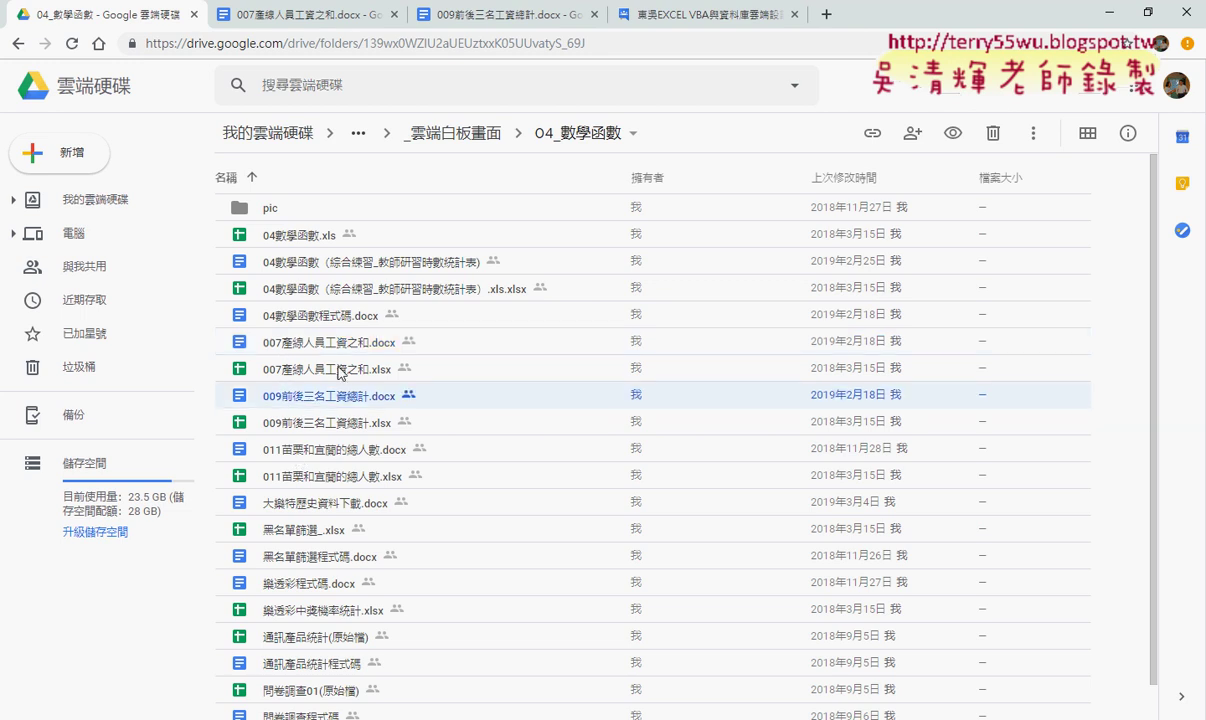
left_click(485, 20)
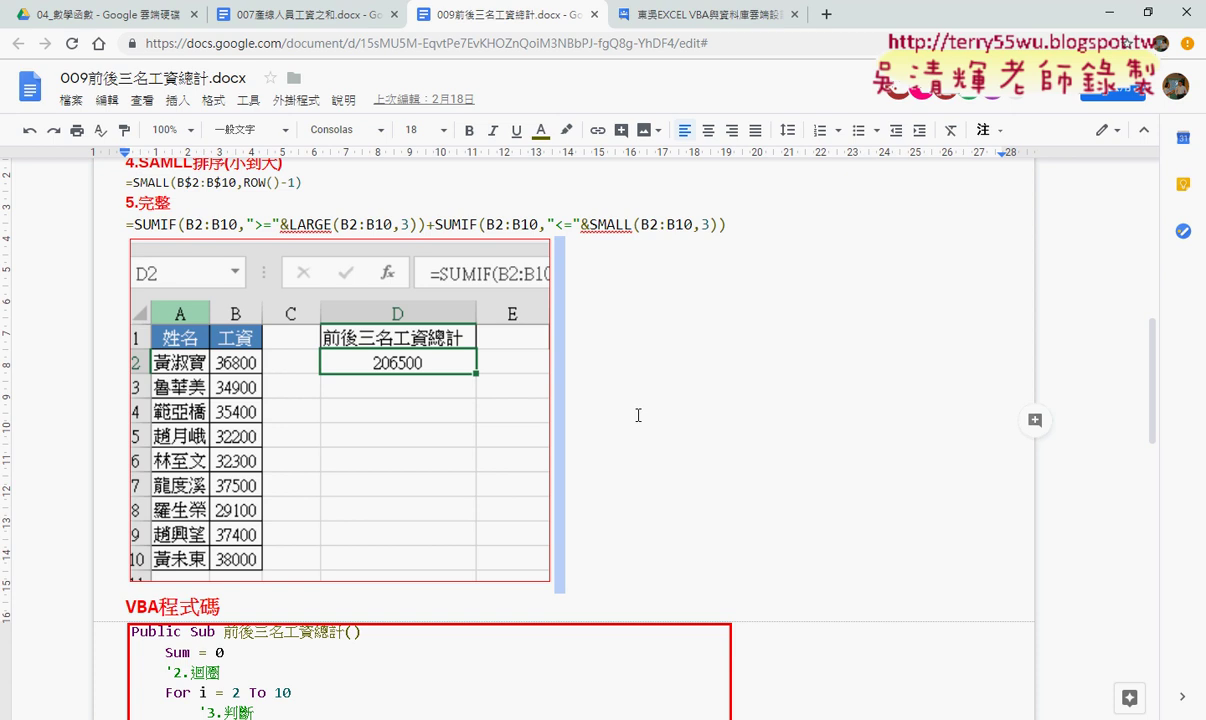
scroll(635, 405, "up", 1)
scroll(635, 410, "down", 3)
scroll(297, 386, "down", 2)
scroll(297, 386, "down", 1)
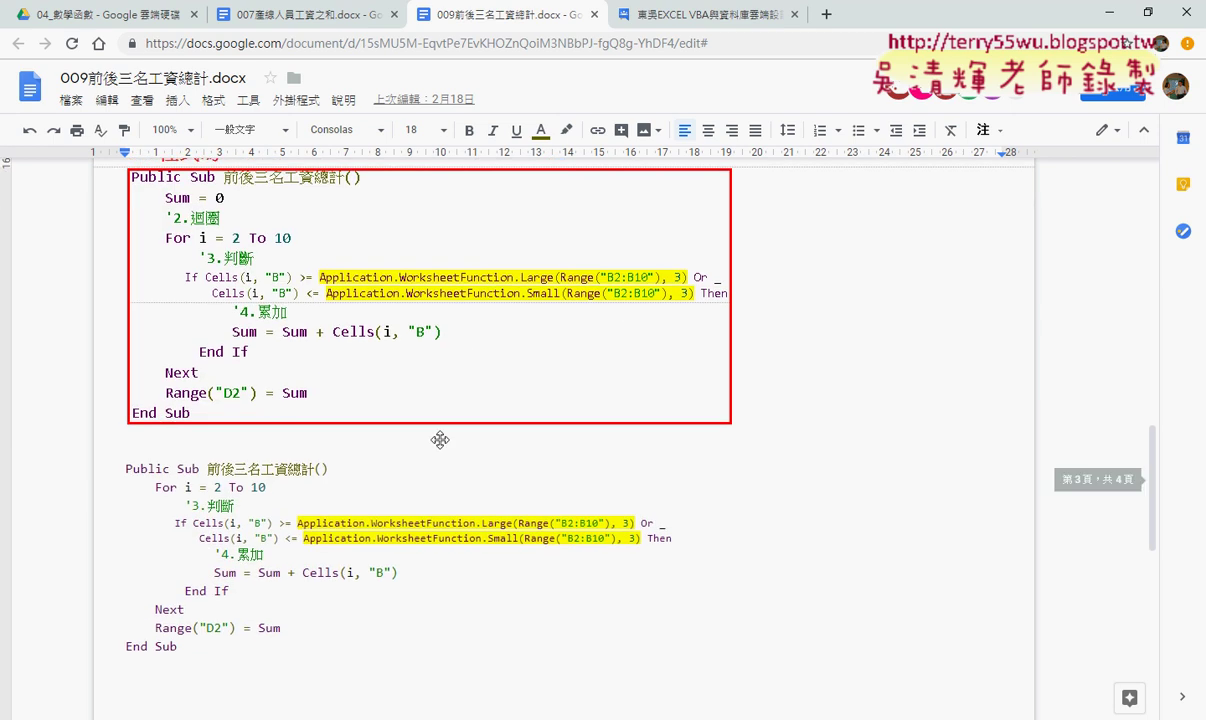
scroll(438, 436, "down", 1)
left_click_drag(177, 598, 119, 422)
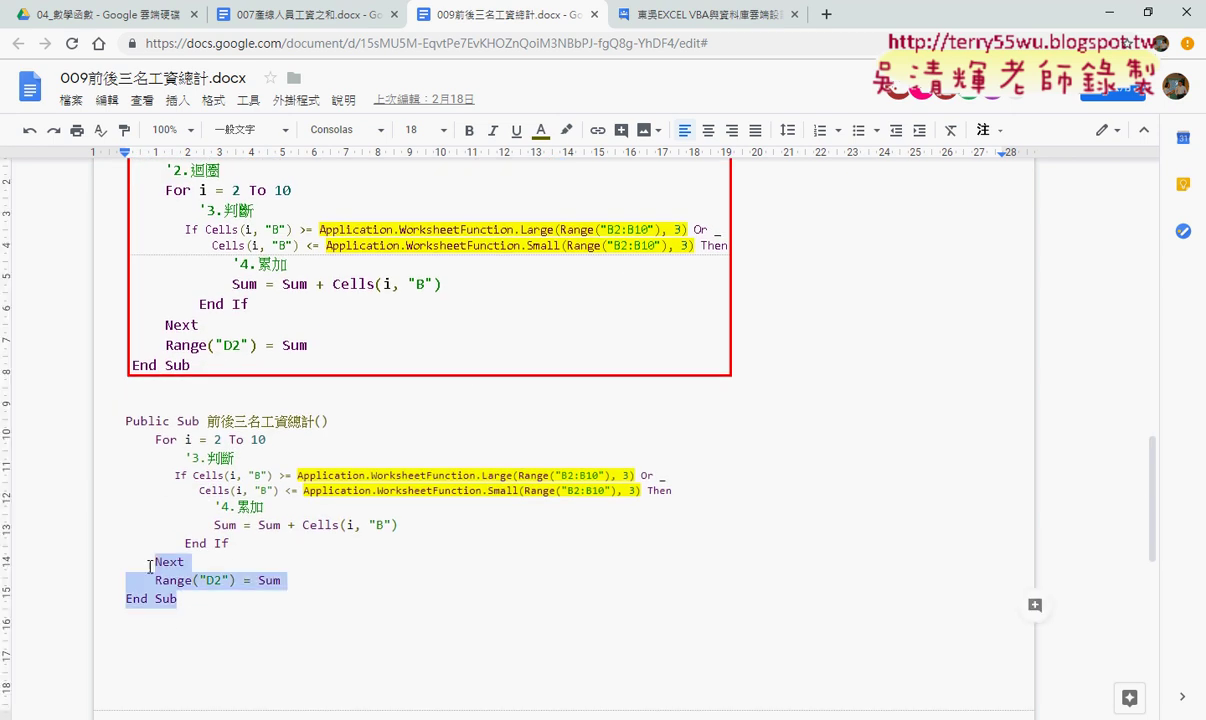
left_click(309, 487)
double_click(301, 475)
left_click_drag(393, 475, 636, 475)
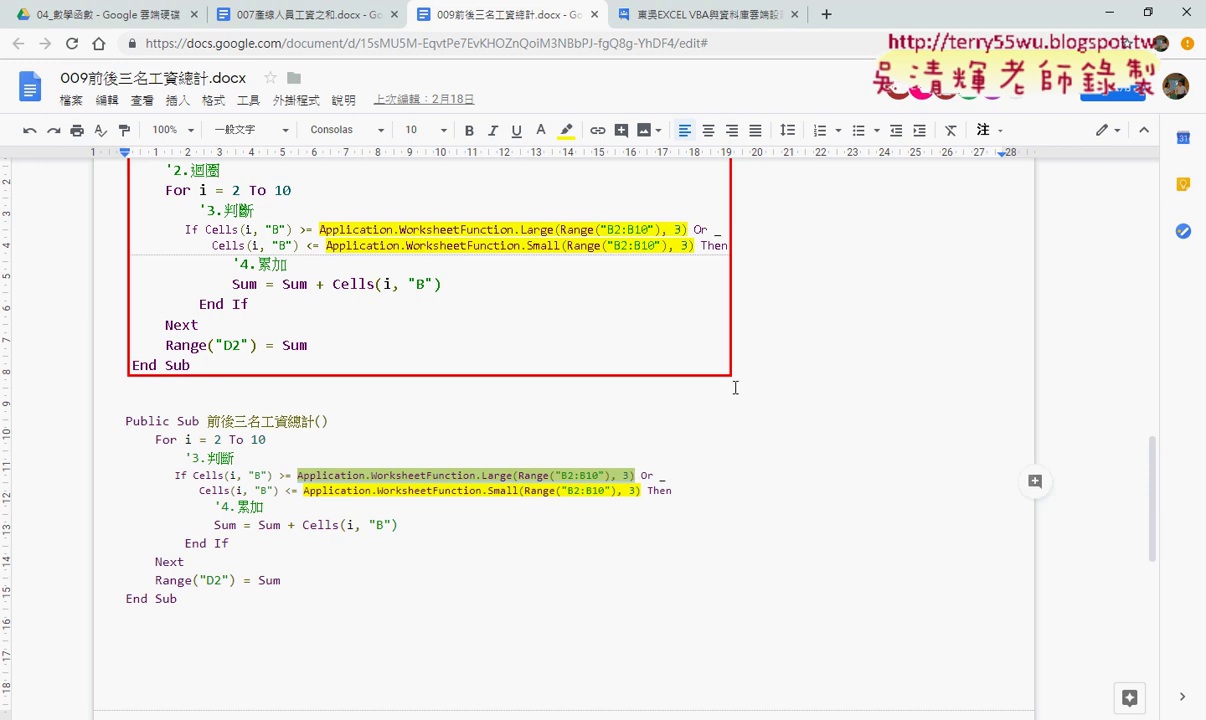
Step: Open the 東吳EXCEL VBA與資料庫雲端設計104第4次 topic and launch its YouTube playlist
left_click(662, 16)
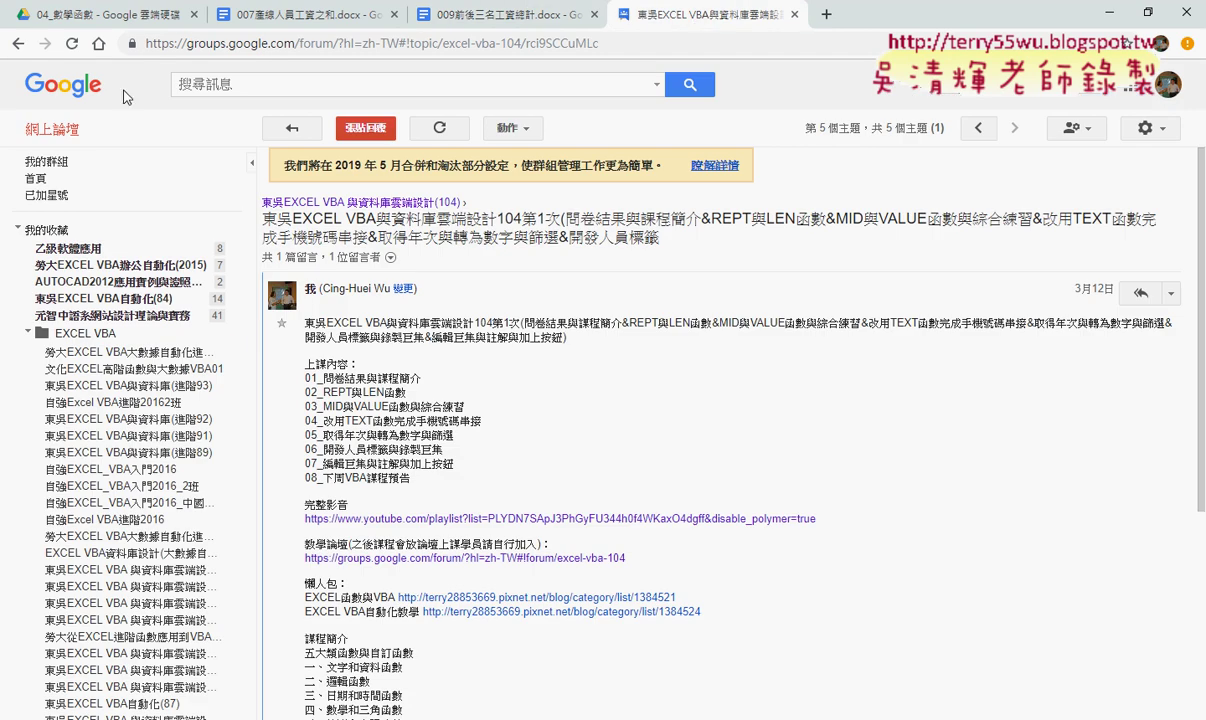
left_click(18, 44)
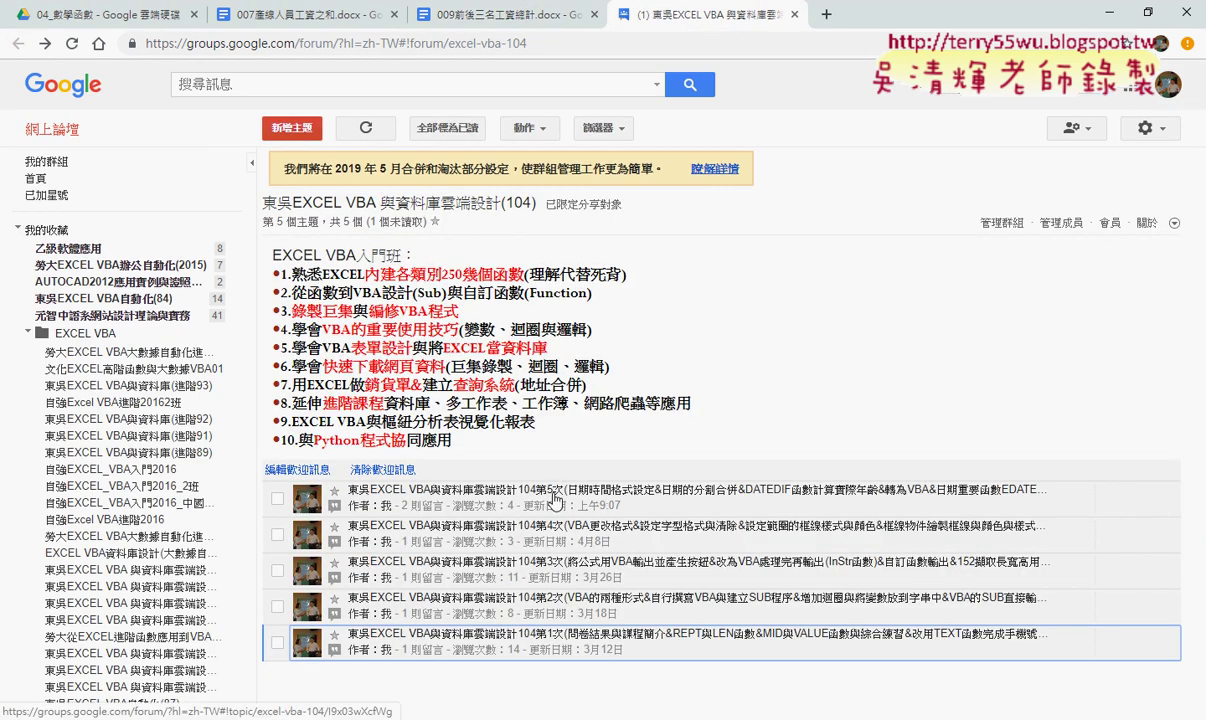
left_click(553, 526)
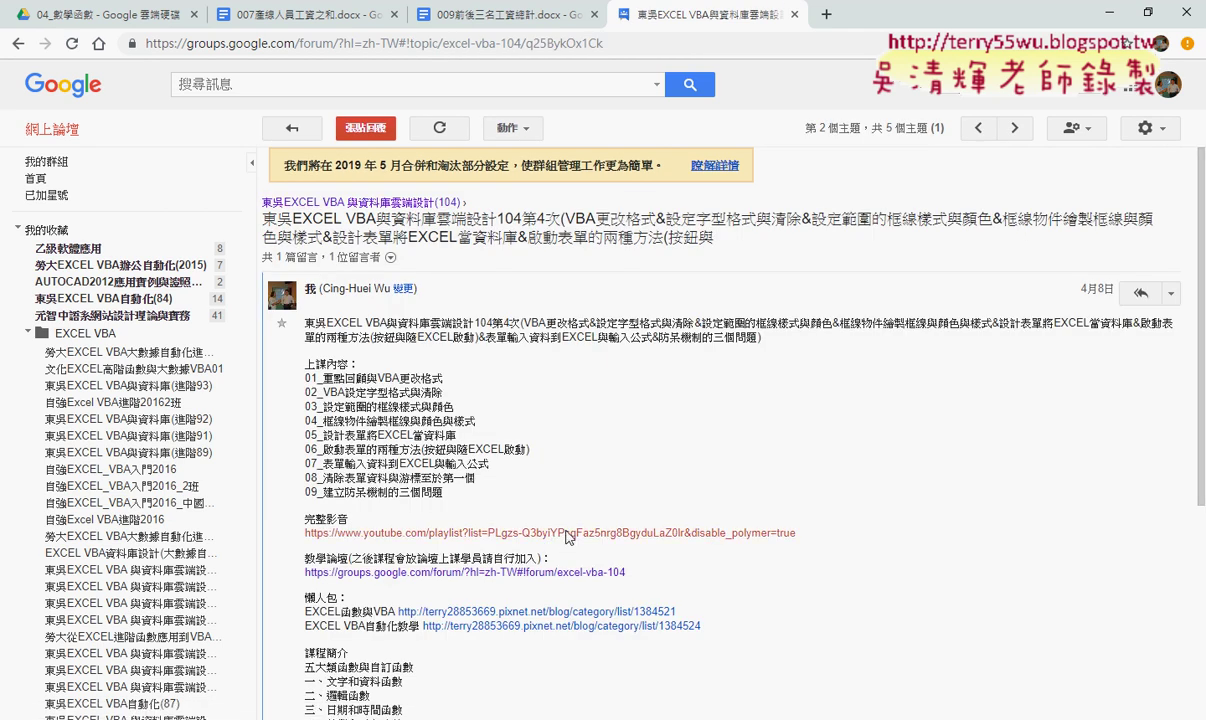
left_click(568, 535)
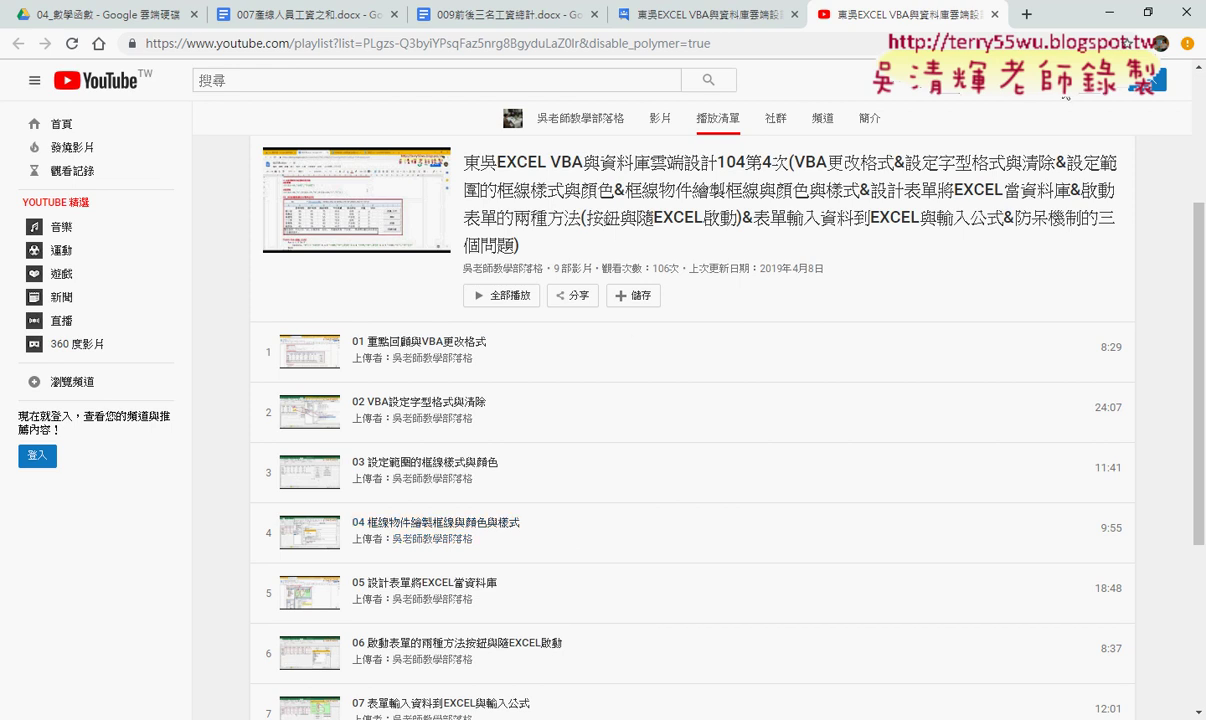
Step: Minimize Chrome to reveal the 教師研習時數統計表 workbook in Excel
left_click(1106, 16)
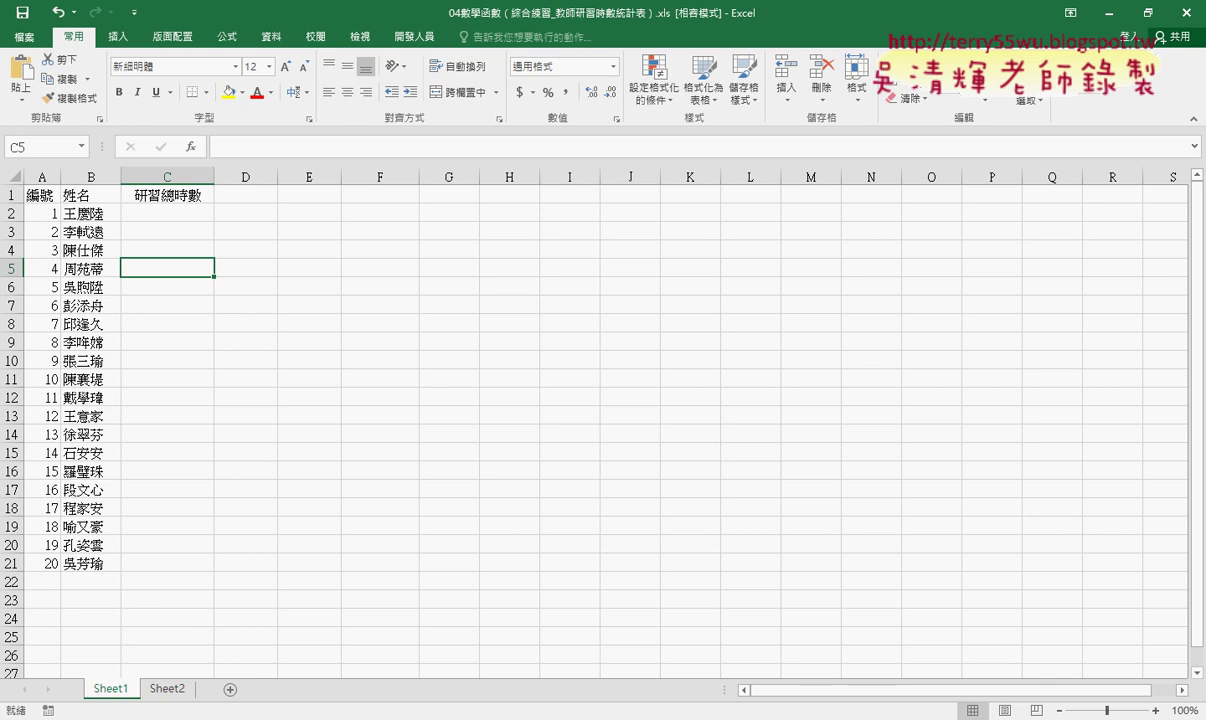
Step: Open the teacher training-hours workbook from the 04數學函數 folder and view Sheet2
left_click(205, 715)
left_click(288, 675)
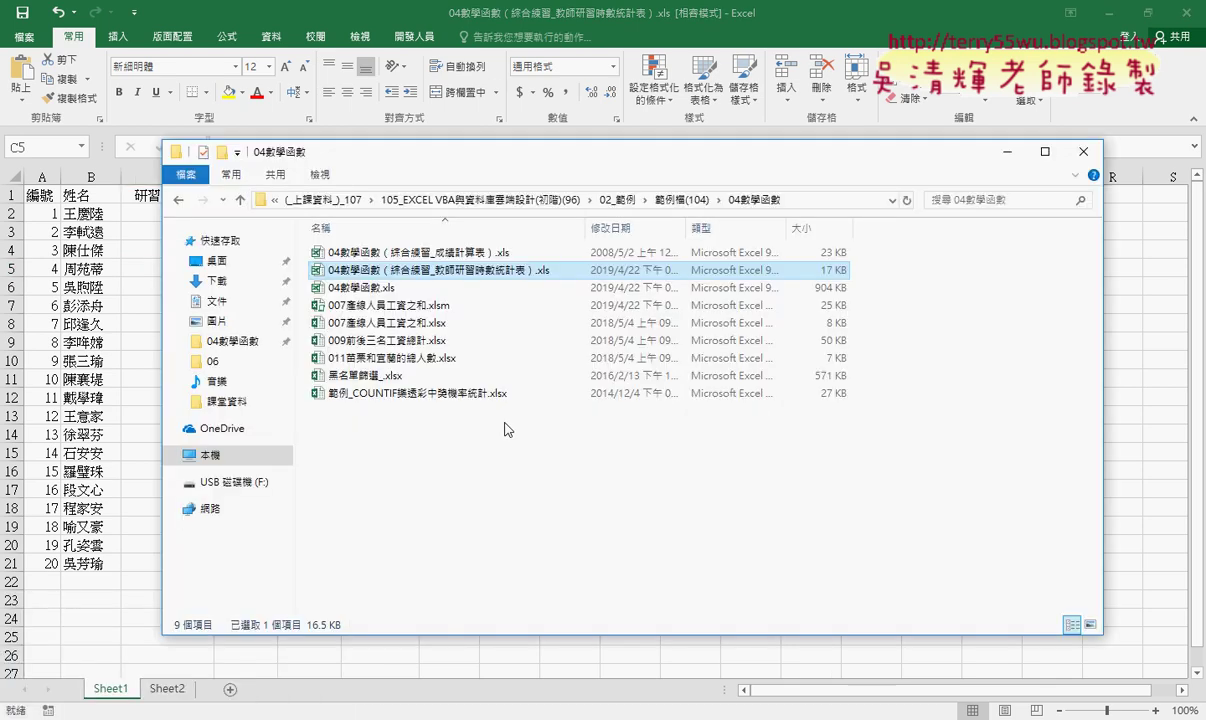
double_click(488, 278)
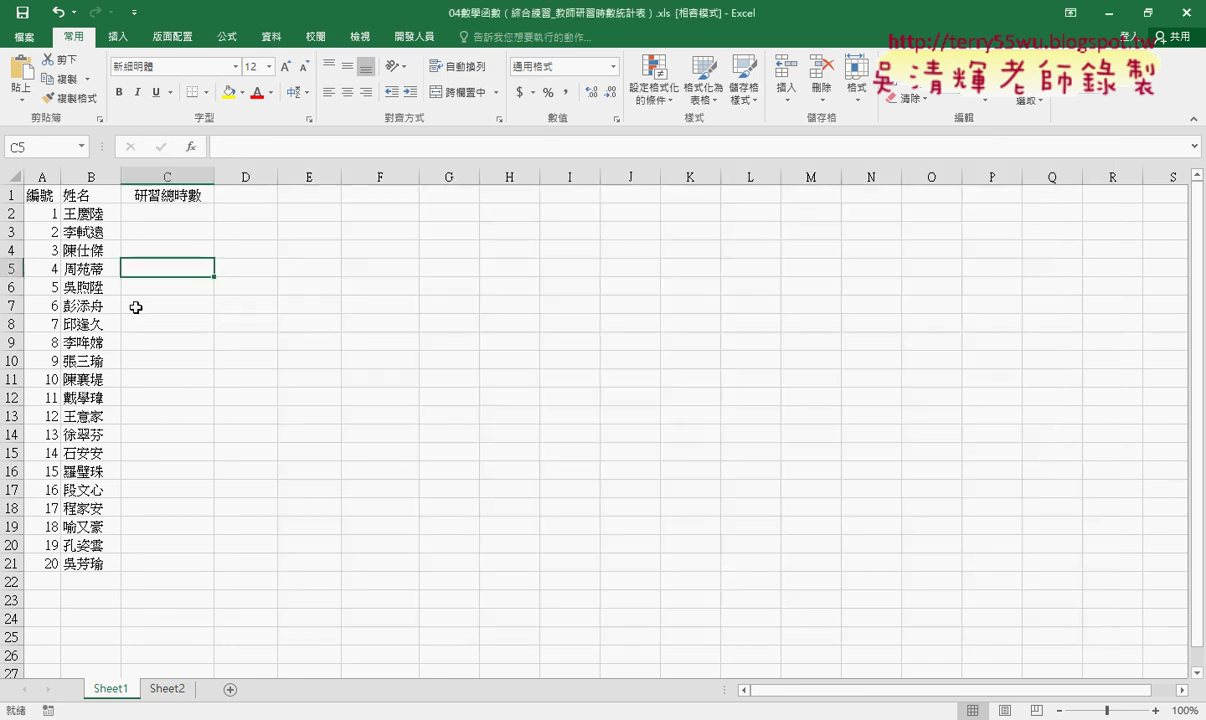
left_click(167, 689)
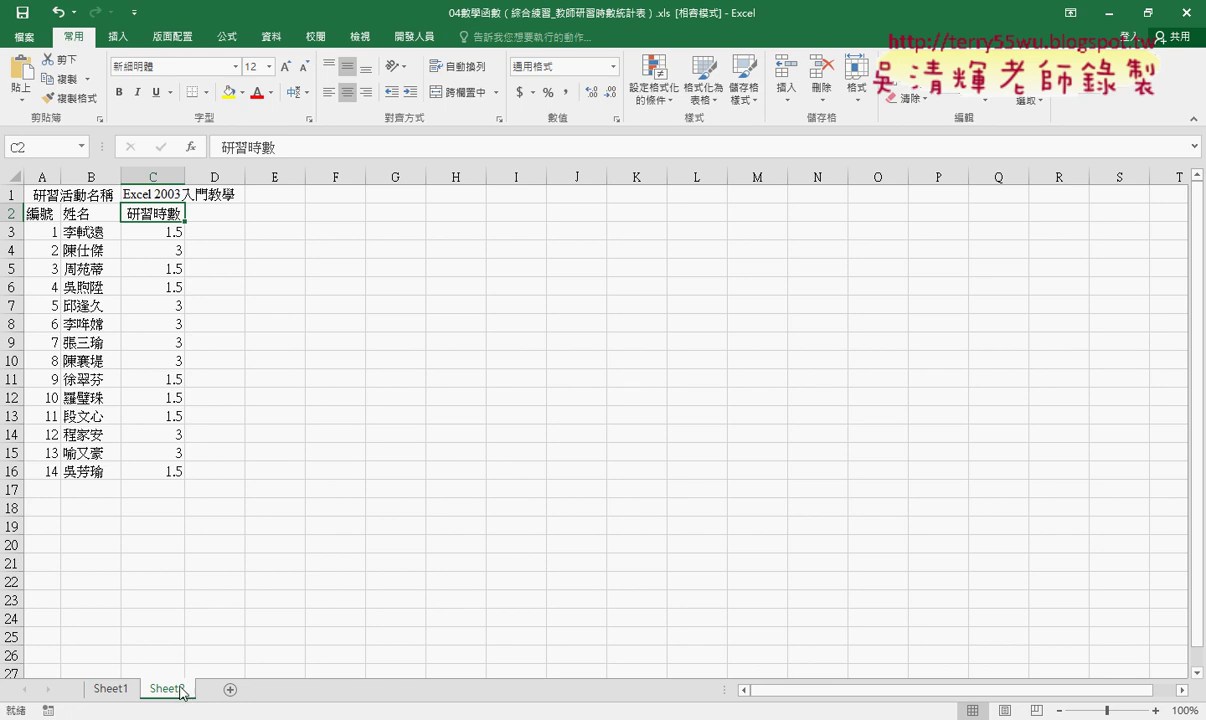
Step: Duplicate Sheet2 and name the copy Sheet3
left_click_drag(178, 697, 222, 697)
left_click_drag(222, 697, 298, 688)
double_click(232, 688)
type("3")
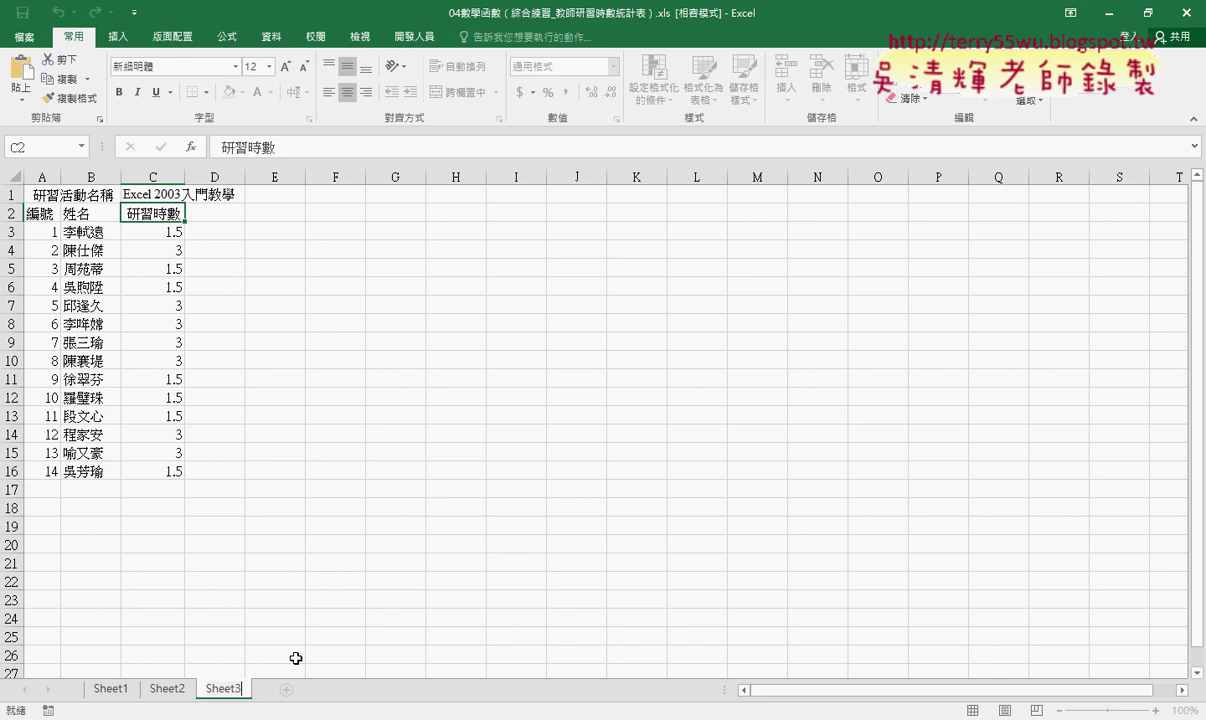
key("Return")
Step: Change Sheet3's C1 title from Excel 2003入門教學 to Excel 2003進階教學
left_click(167, 688)
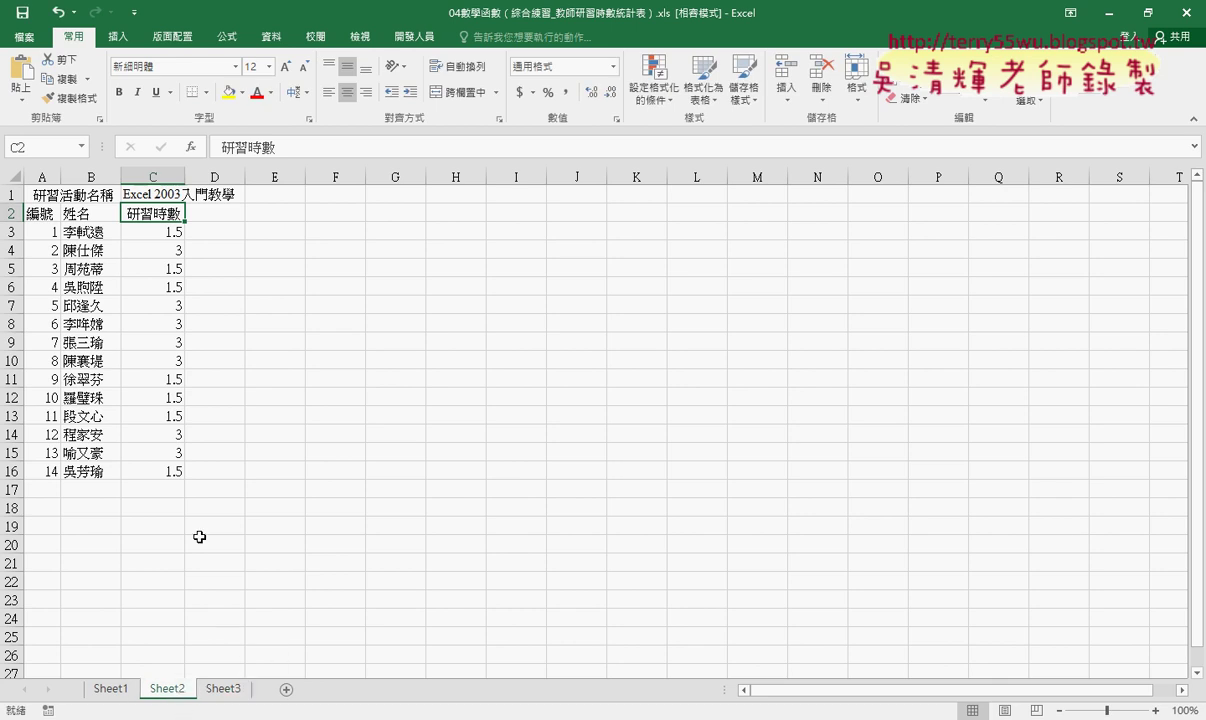
left_click(178, 195)
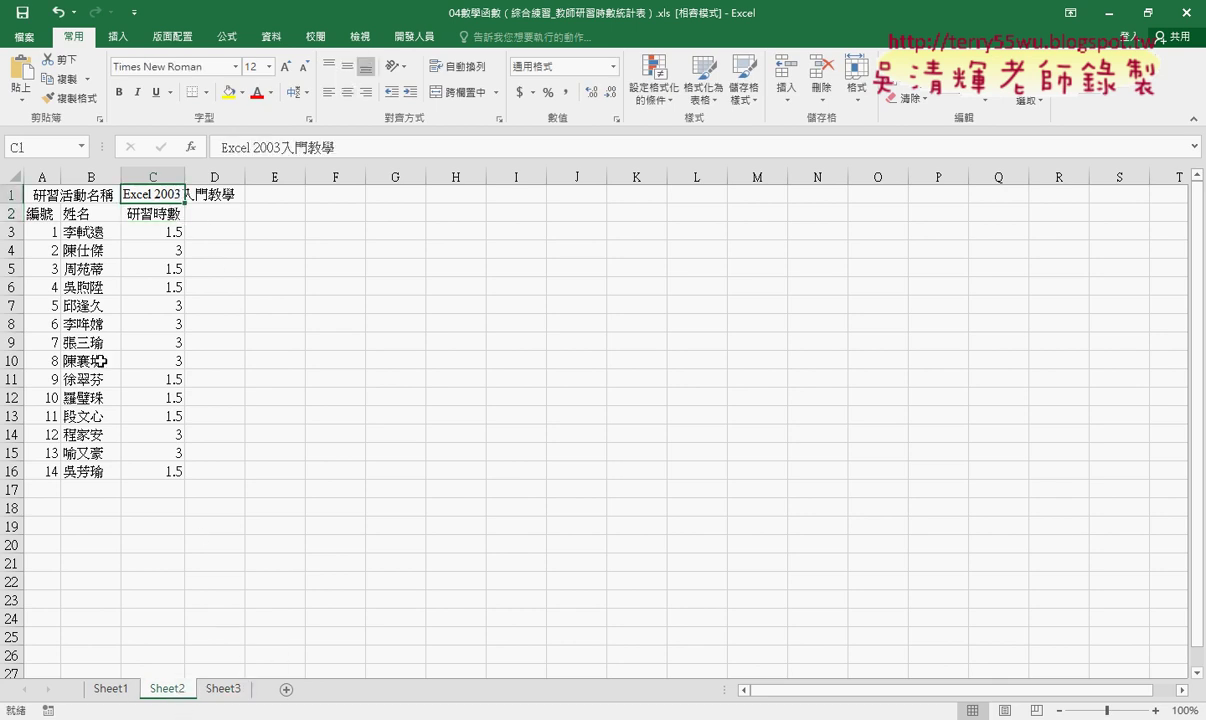
left_click(222, 689)
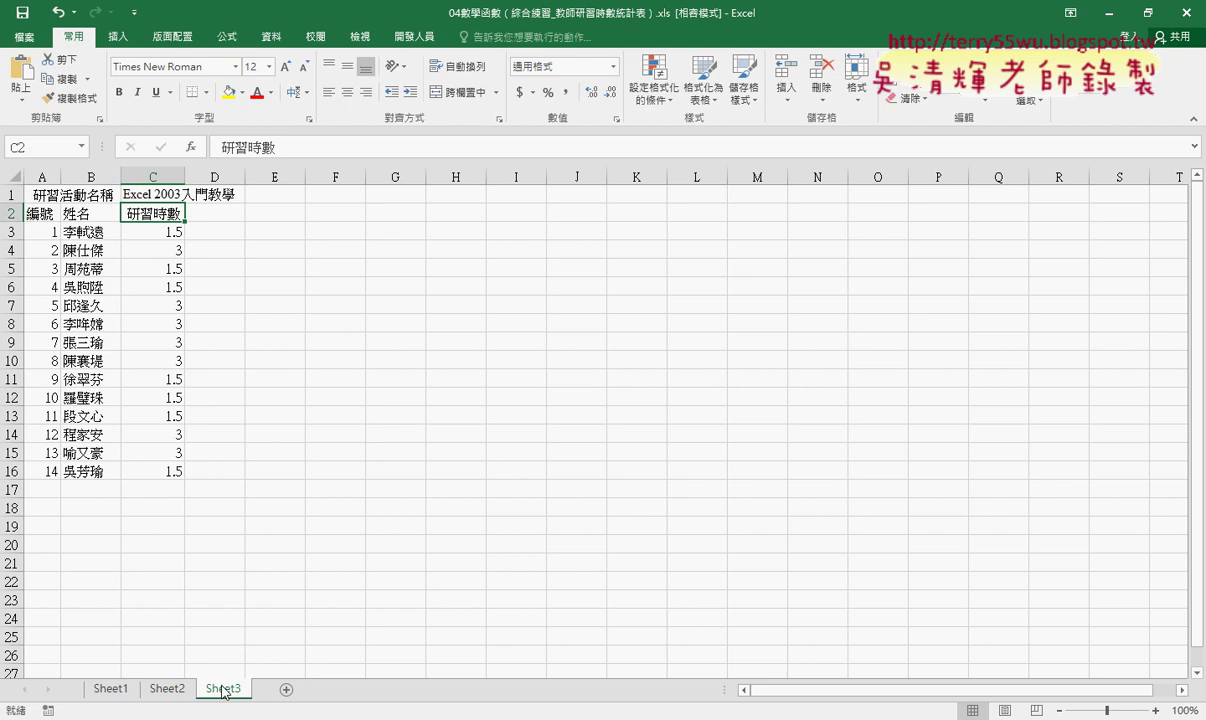
left_click(168, 194)
left_click_drag(280, 150, 307, 150)
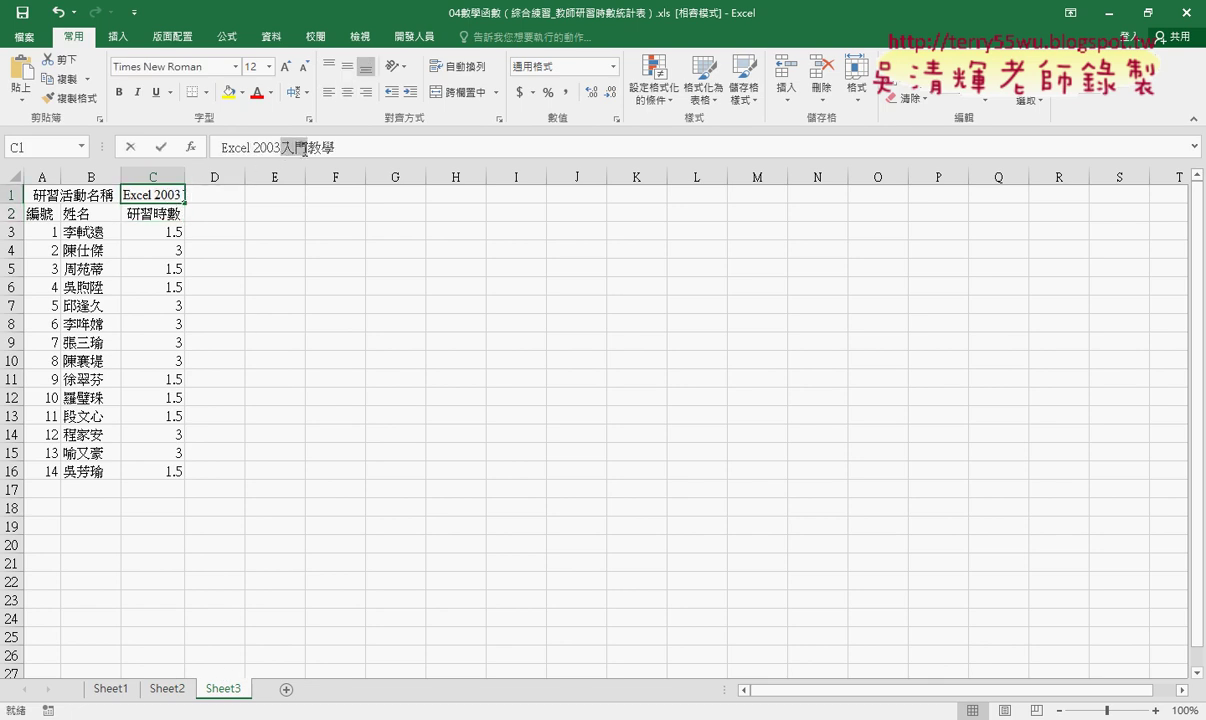
type("ㄐ")
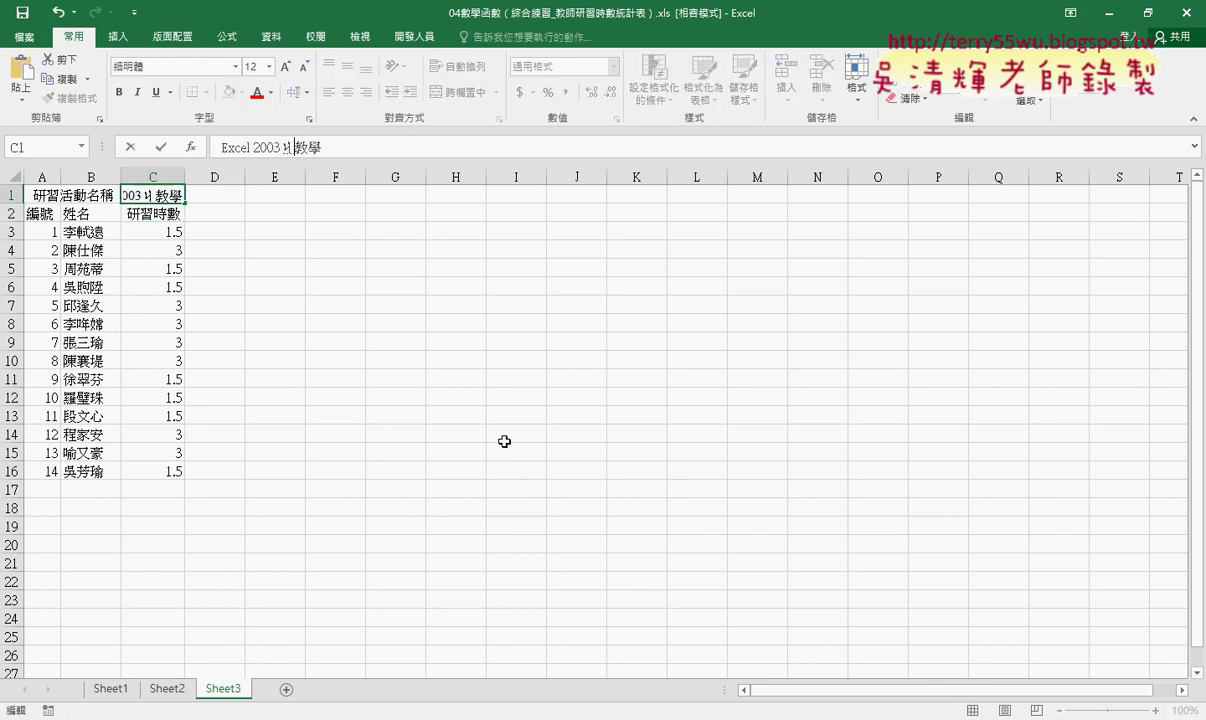
type("ㄧㄣ進")
type("階")
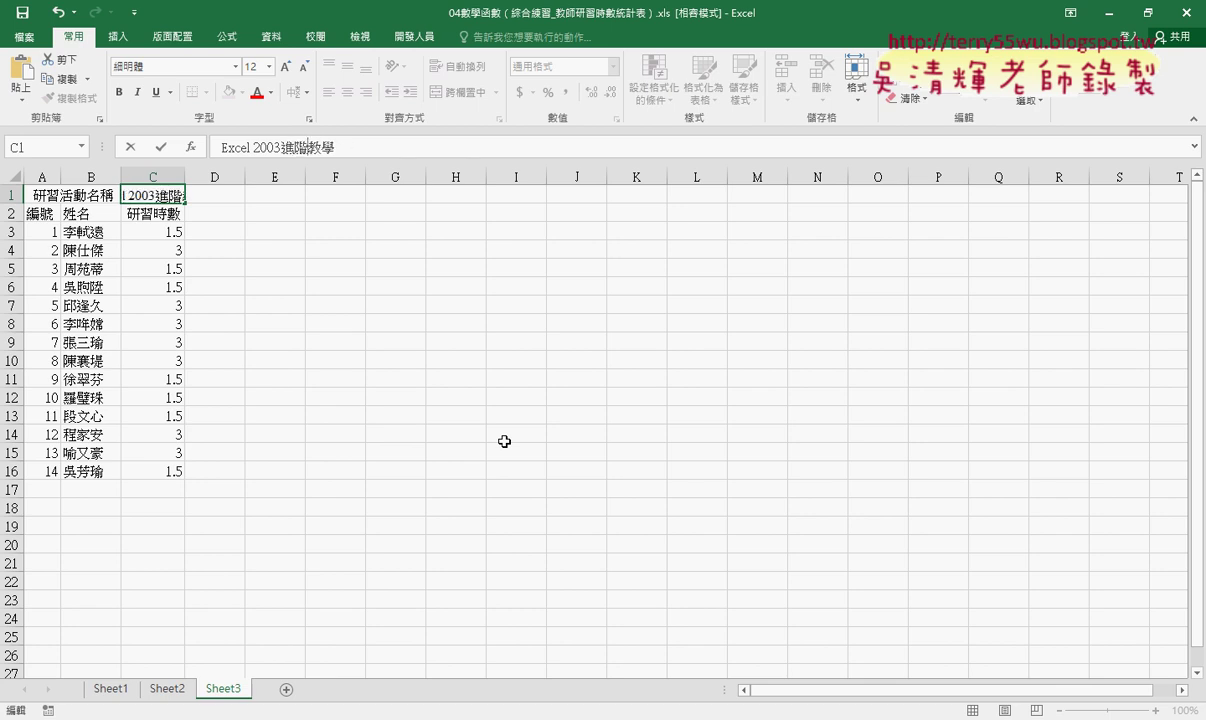
key("Return")
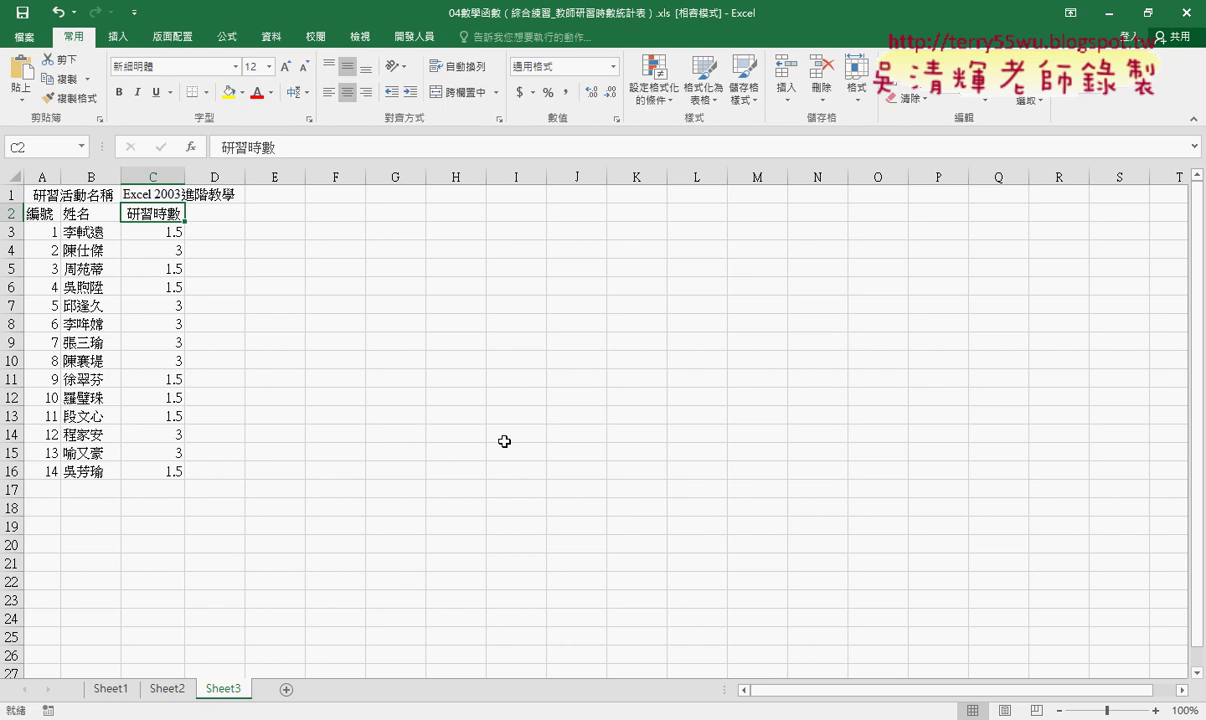
Step: Delete rows 3 and 16, removing the first and last trainees
left_click(10, 231)
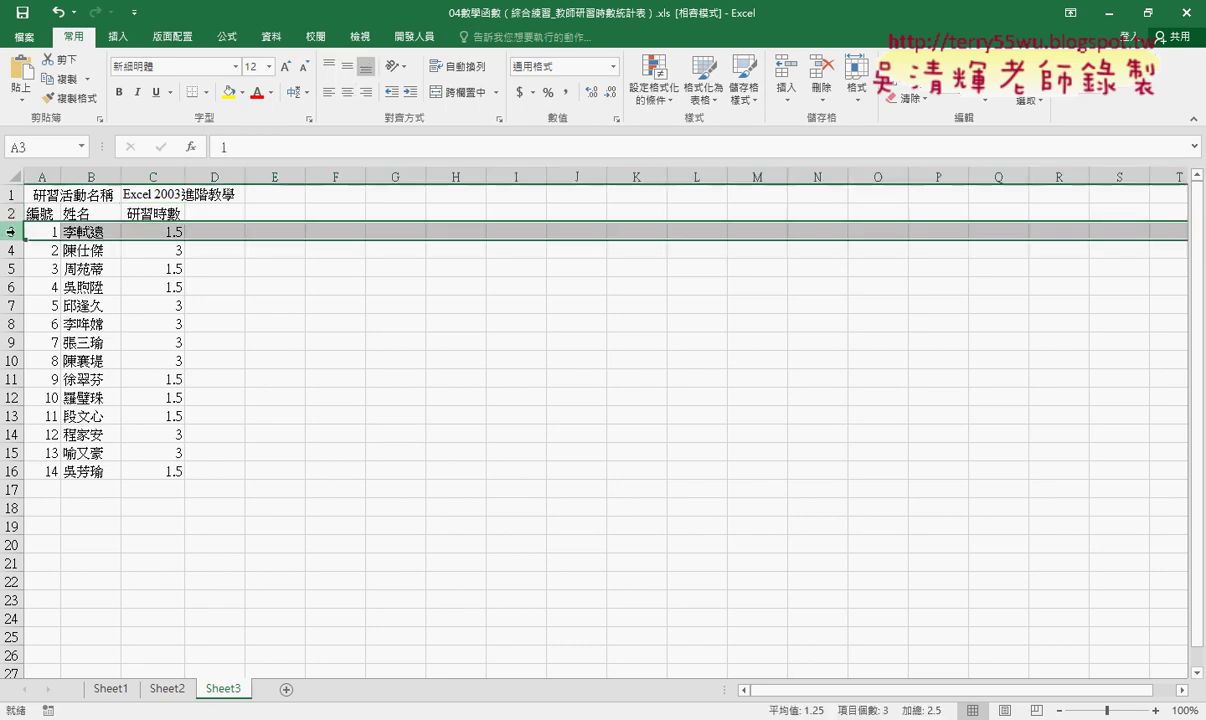
left_click(10, 471, "ctrl")
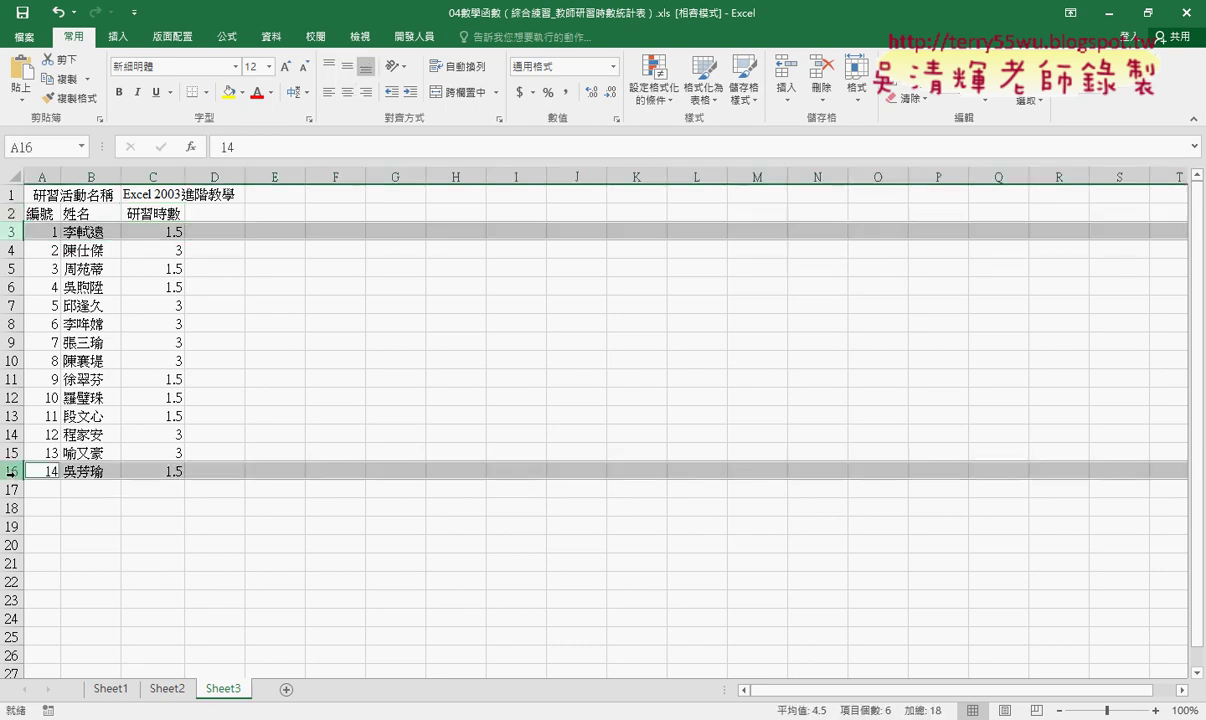
right_click(108, 472)
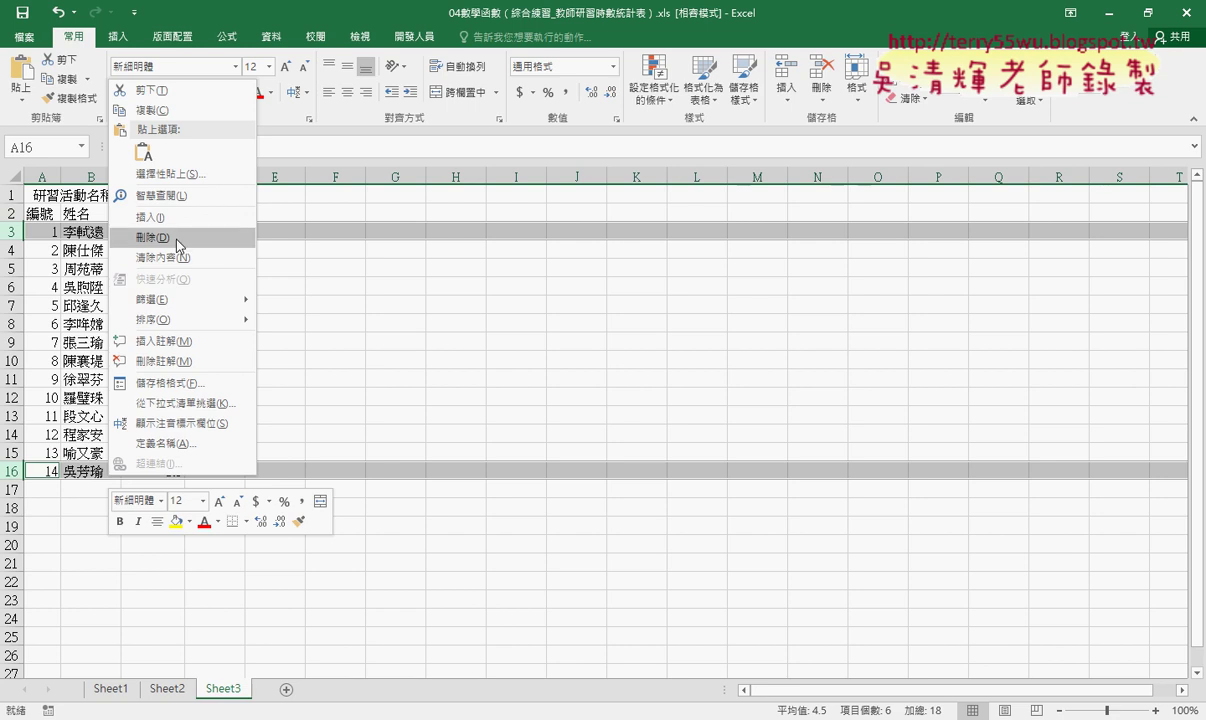
left_click(176, 237)
Step: Clear the remaining hours in C3:C14 and select C3 for new entries
left_click_drag(170, 235, 166, 436)
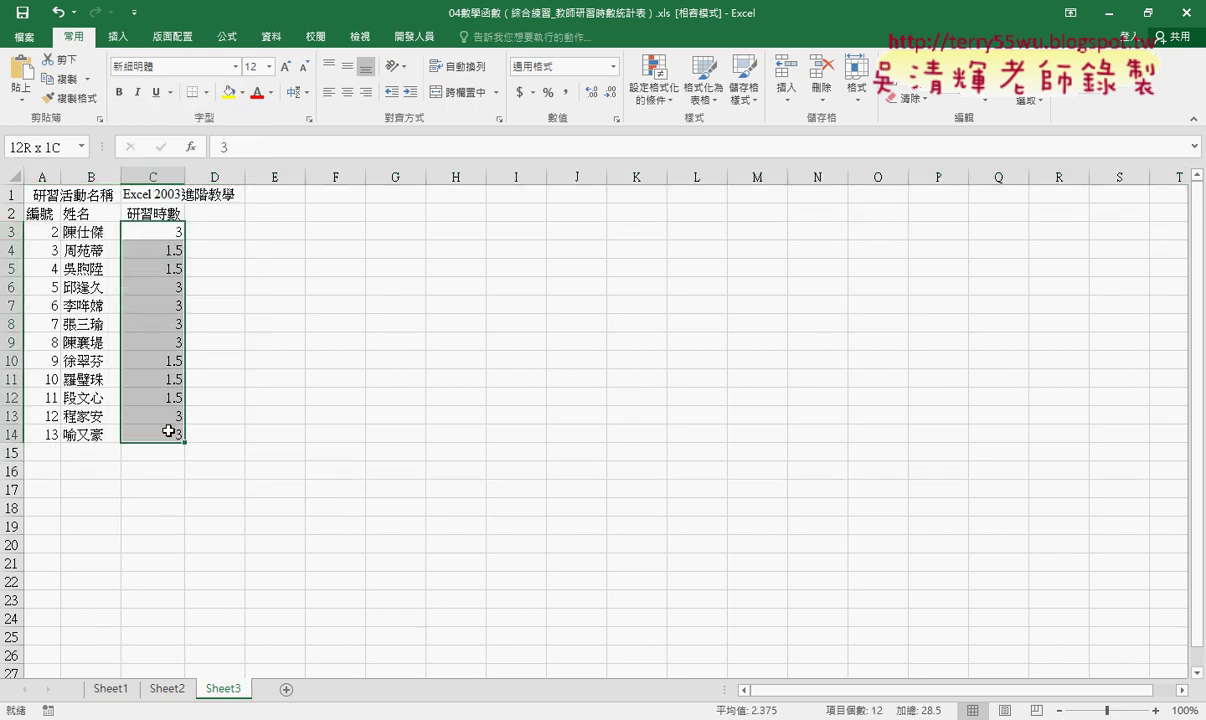
key("Delete")
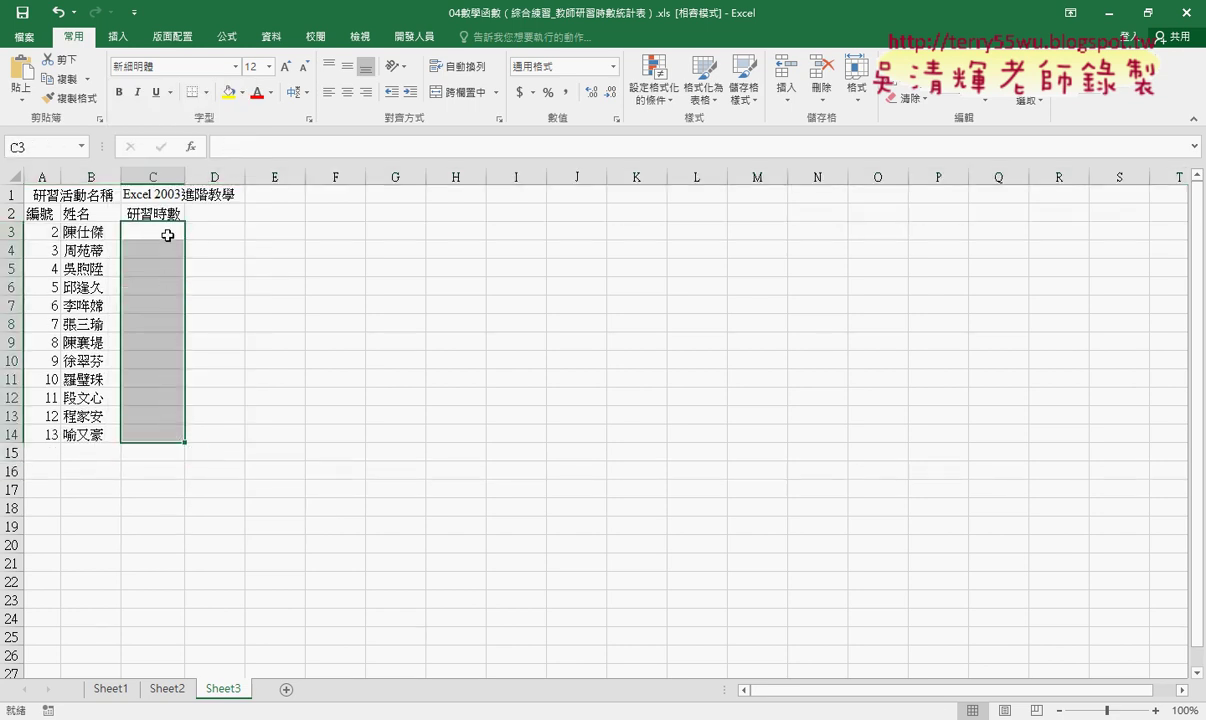
left_click(170, 233)
Step: Fill C3:C14 with 2 hours each and renumber A3:A14 as the series 1–12
type("2")
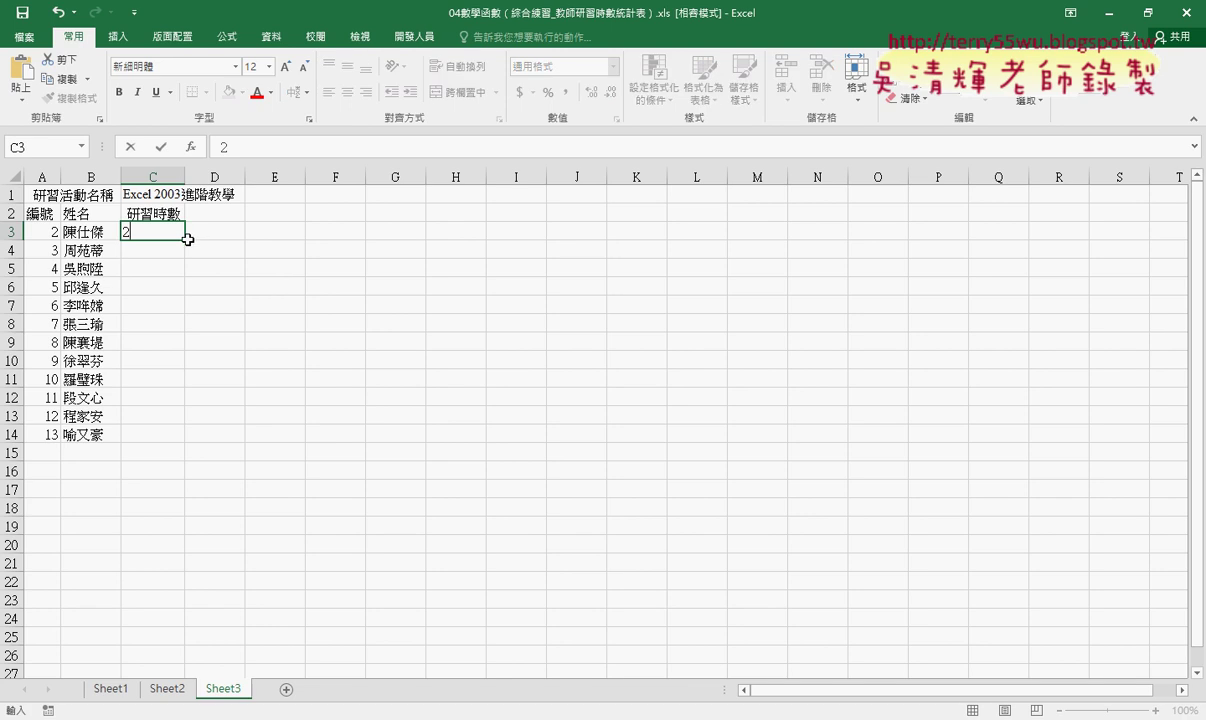
left_click_drag(184, 238, 188, 445)
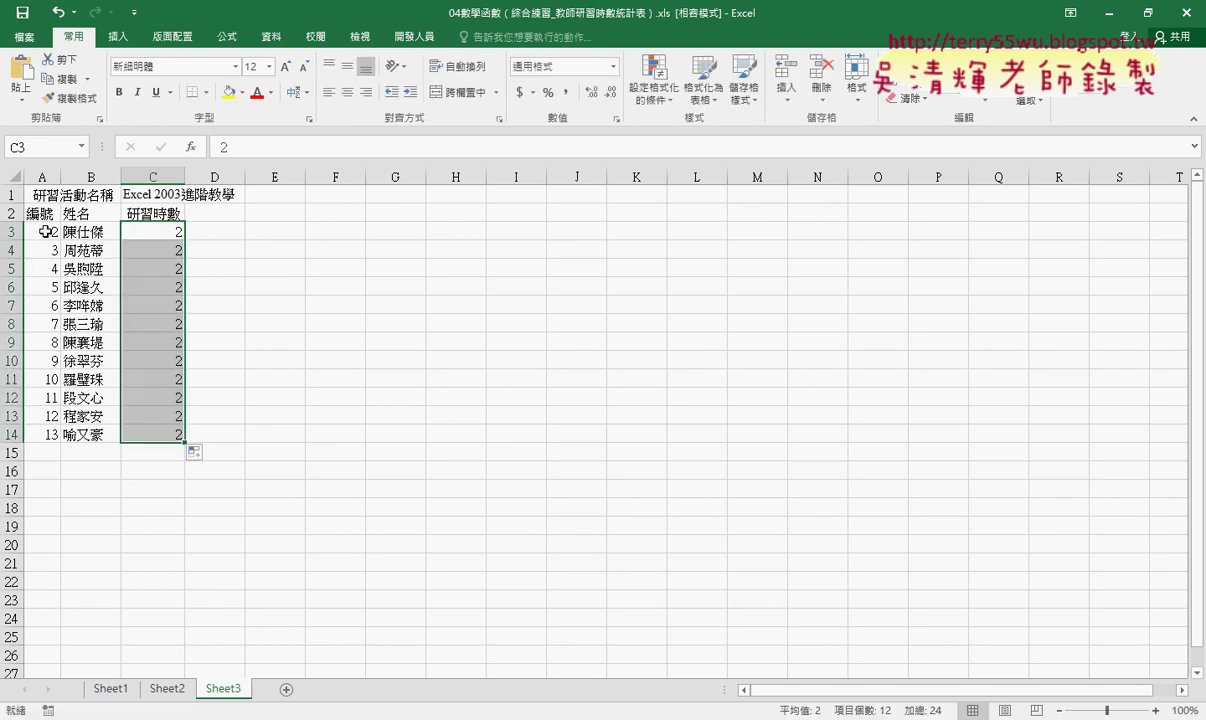
left_click_drag(45, 229, 52, 437)
key("Delete")
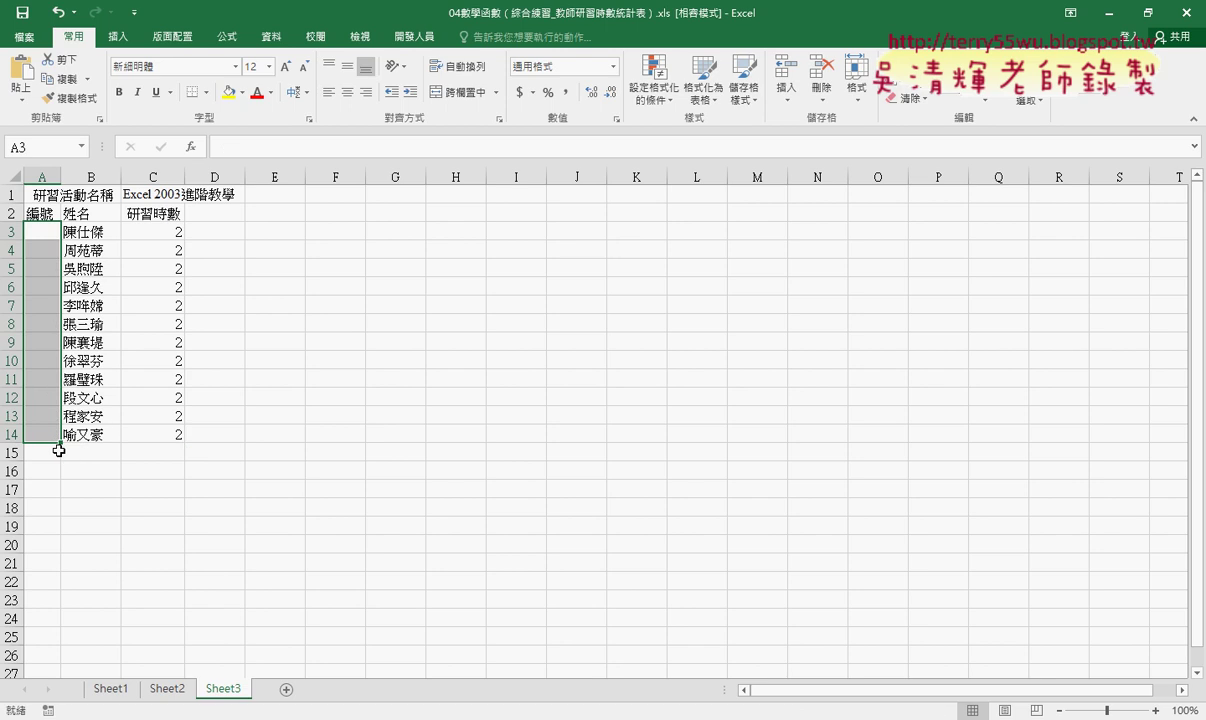
left_click(47, 232)
type("1")
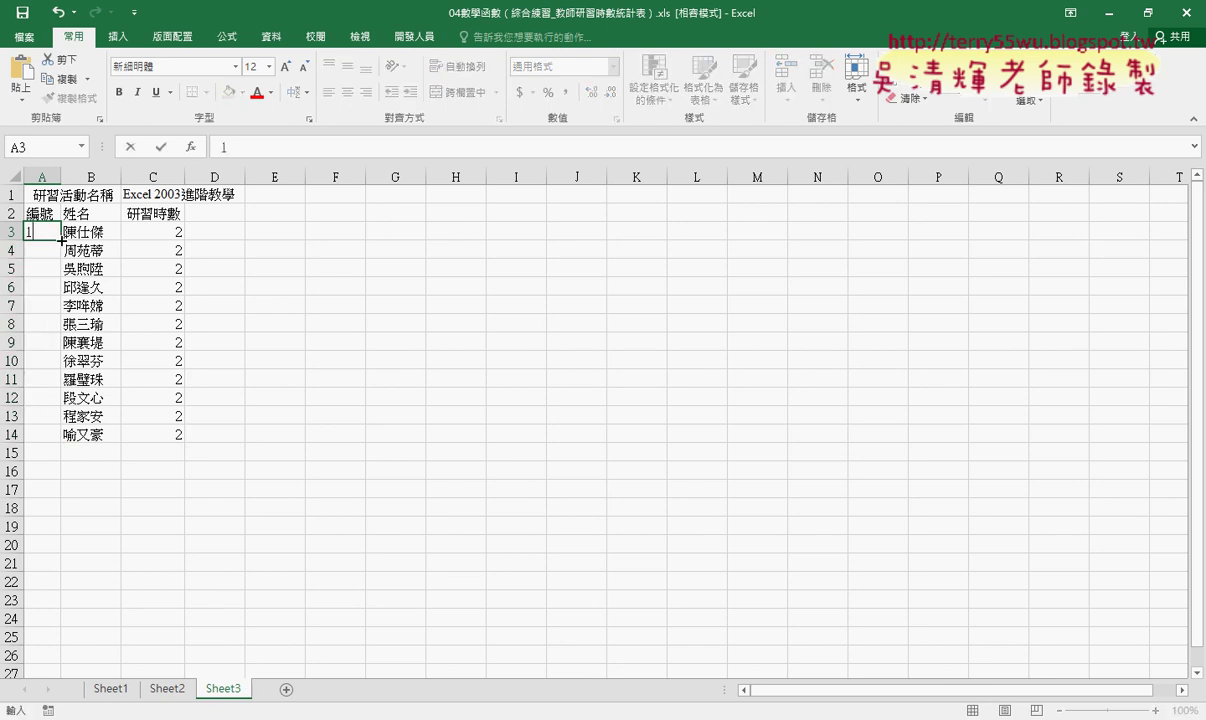
left_click_drag(59, 240, 74, 440)
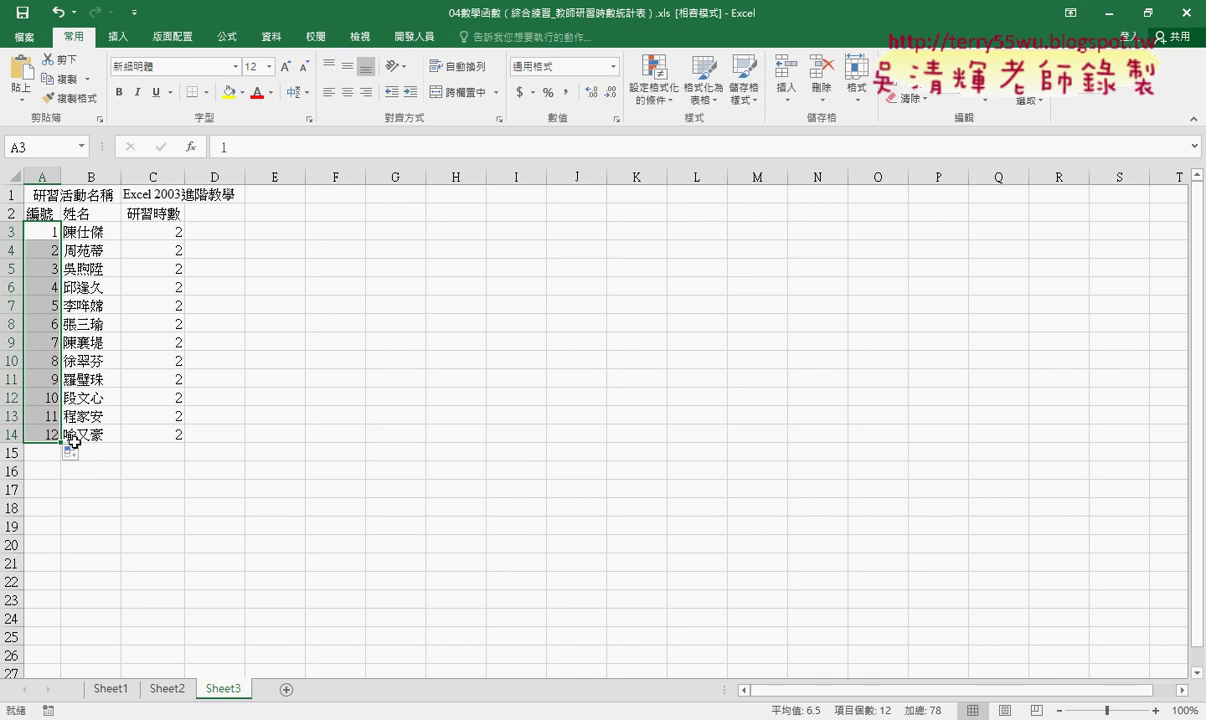
Step: Compare Sheet2's column C hours with Sheet3's list and its C1 course title
left_click(167, 688)
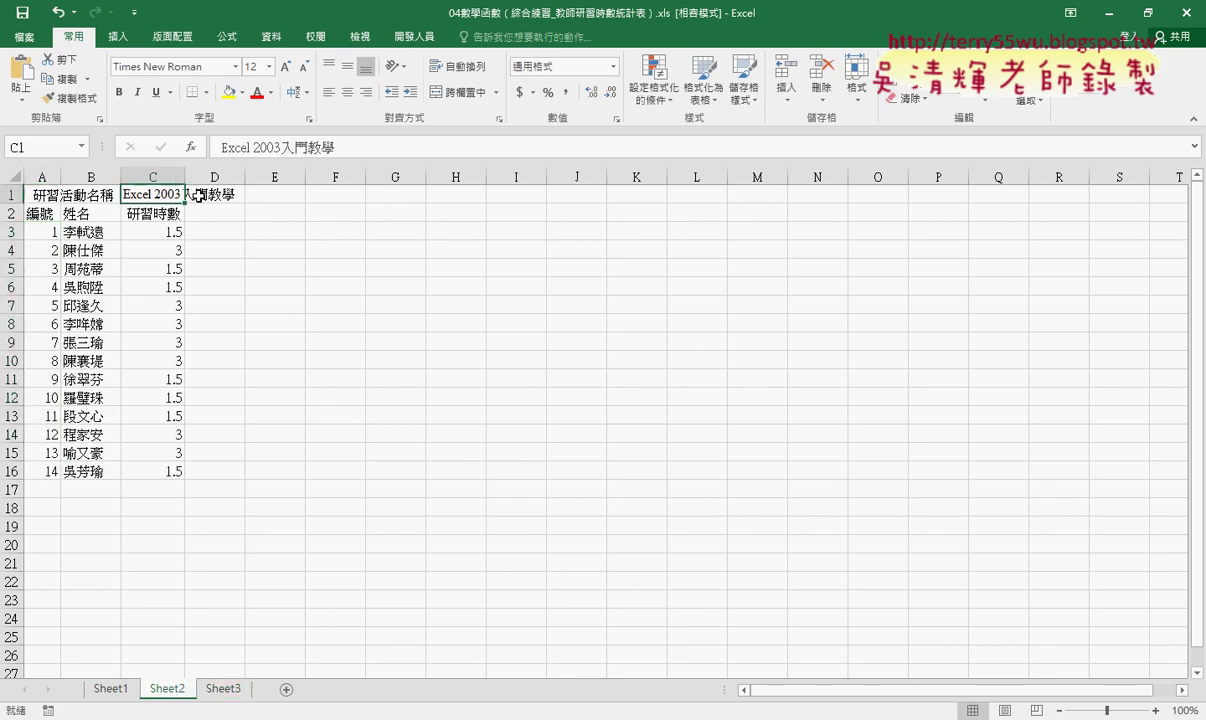
left_click_drag(160, 224, 160, 468)
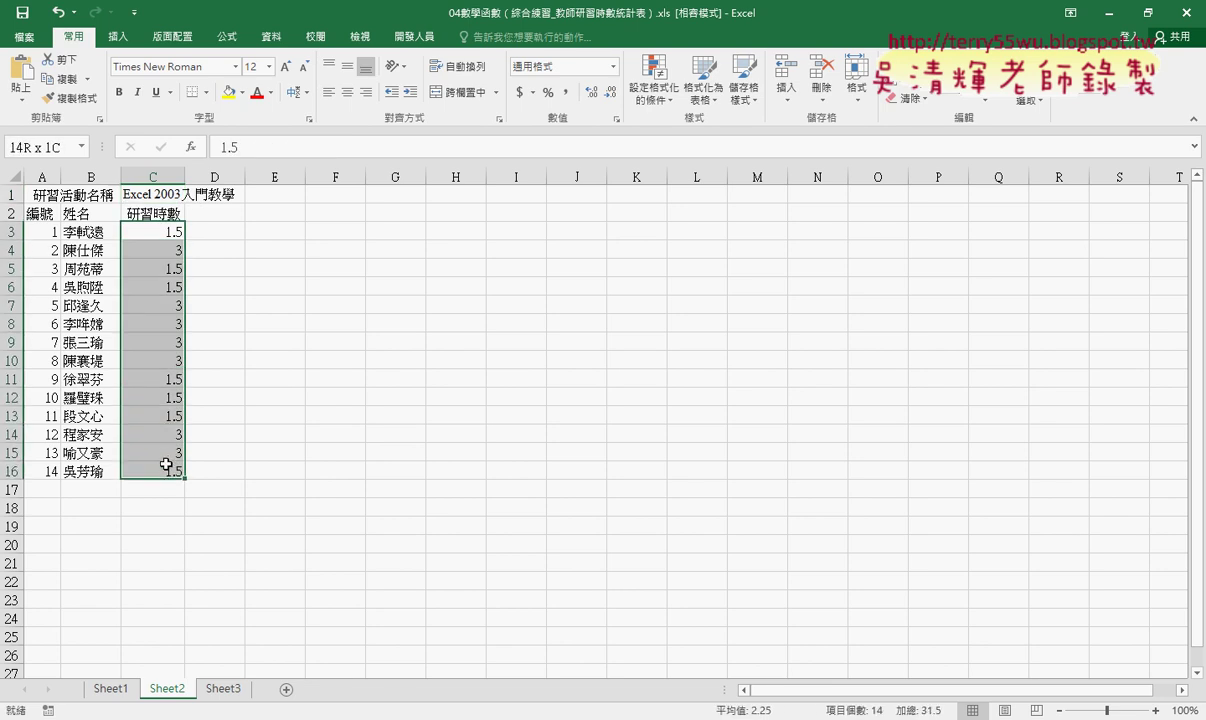
left_click(224, 688)
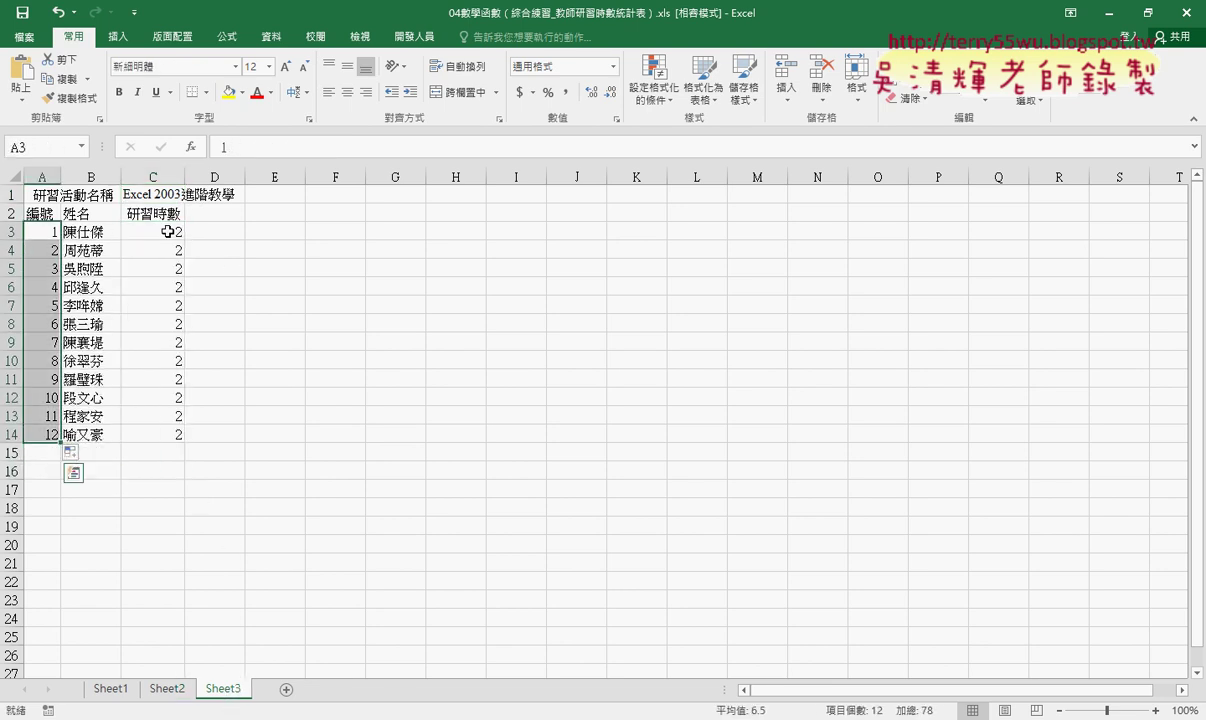
left_click_drag(160, 210, 163, 192)
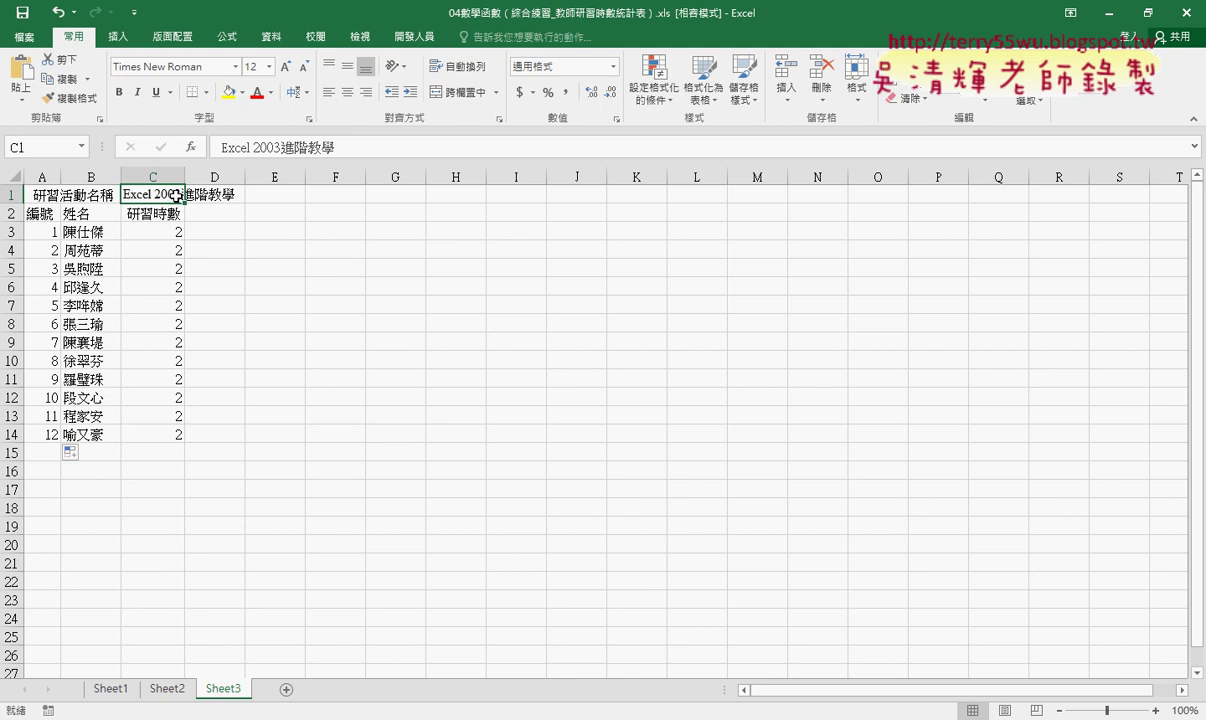
left_click(111, 689)
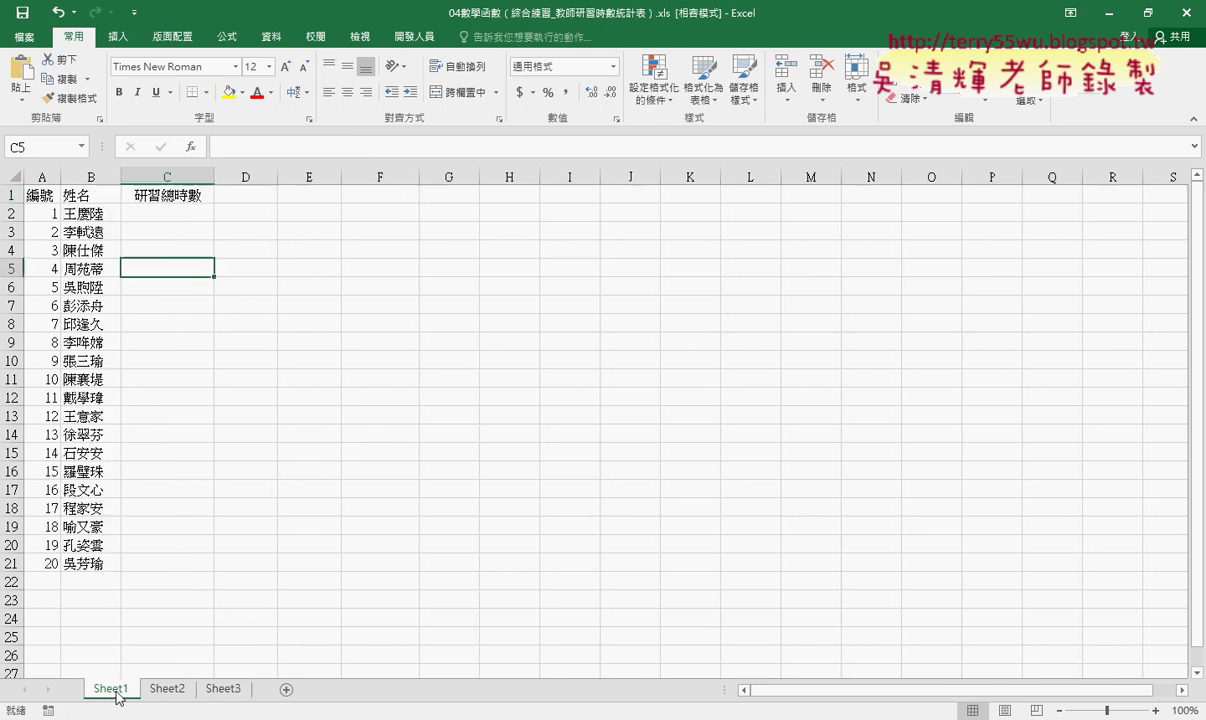
left_click_drag(90, 215, 50, 566)
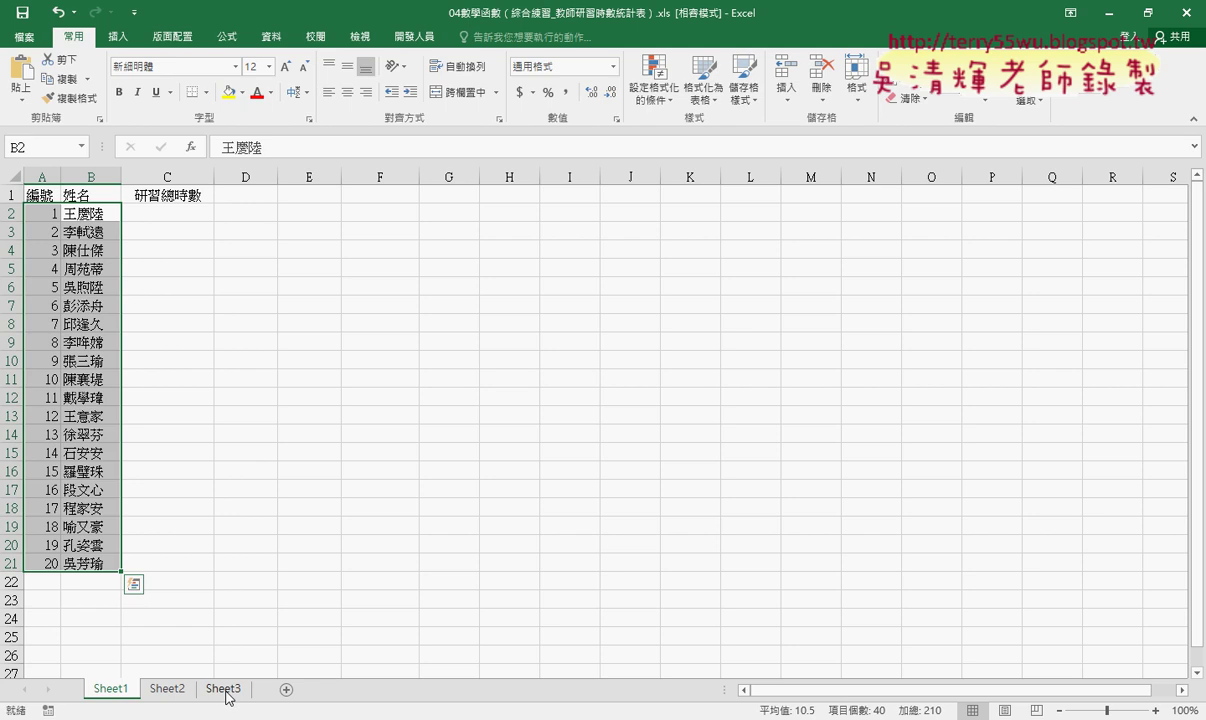
left_click(93, 213)
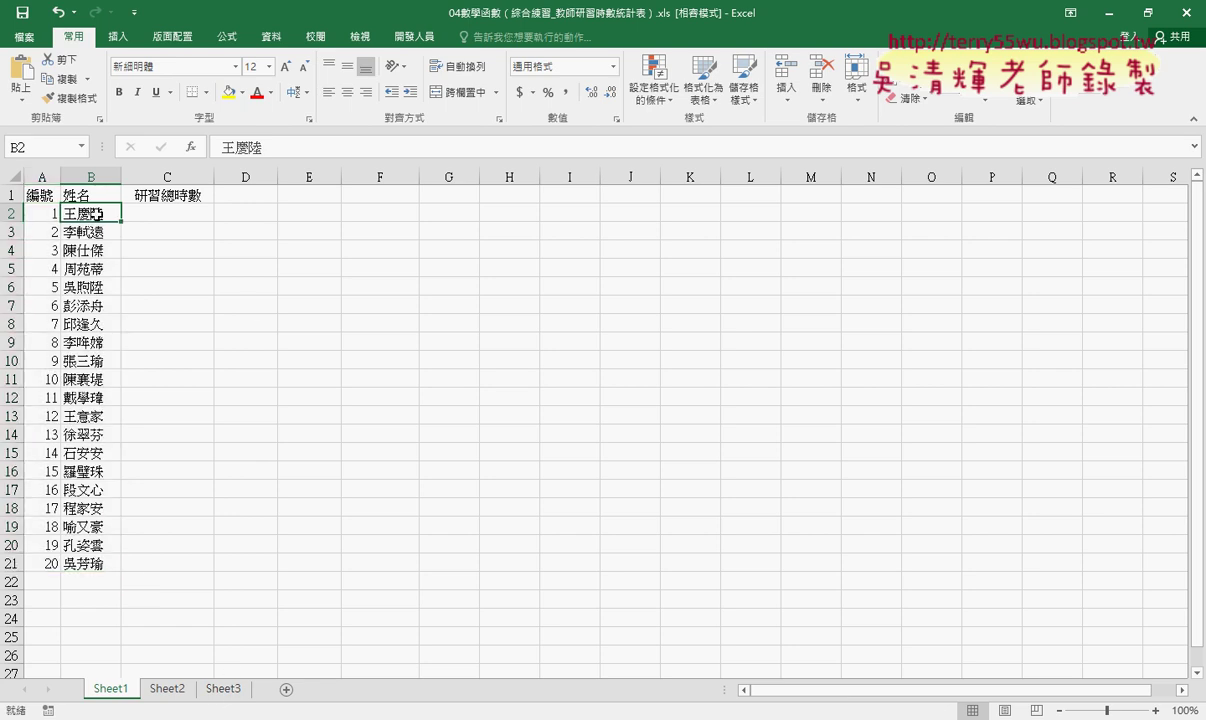
left_click(155, 212)
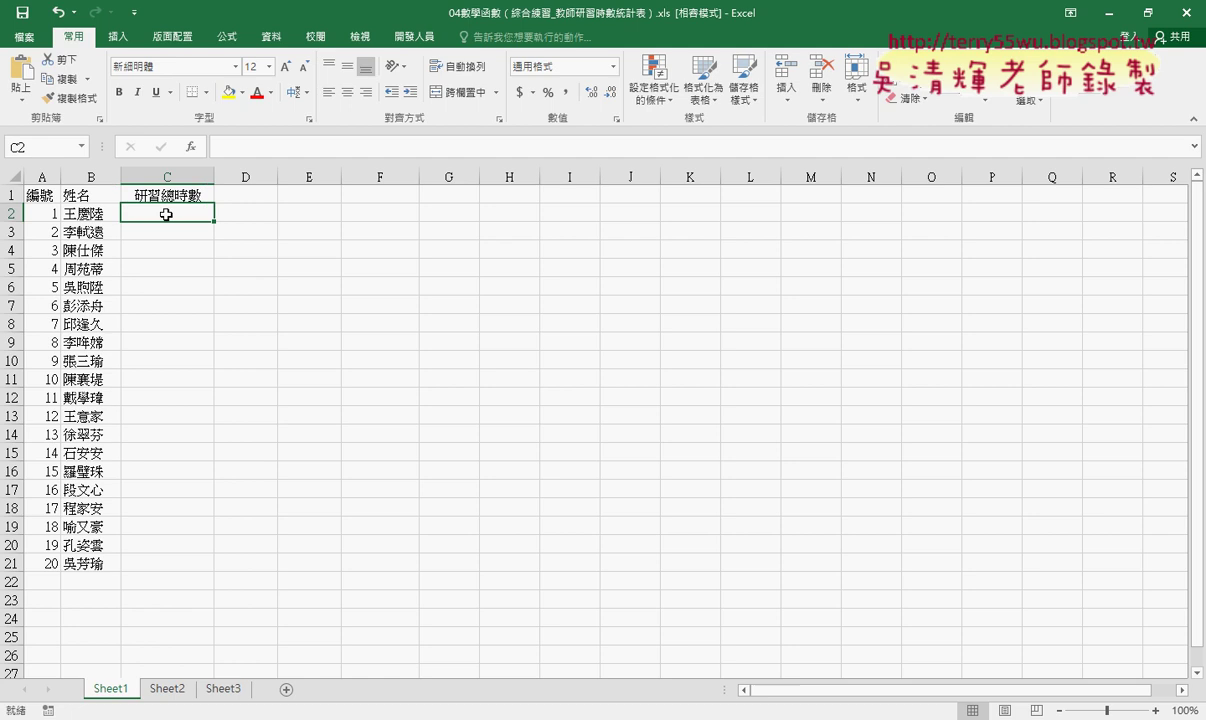
left_click(166, 689)
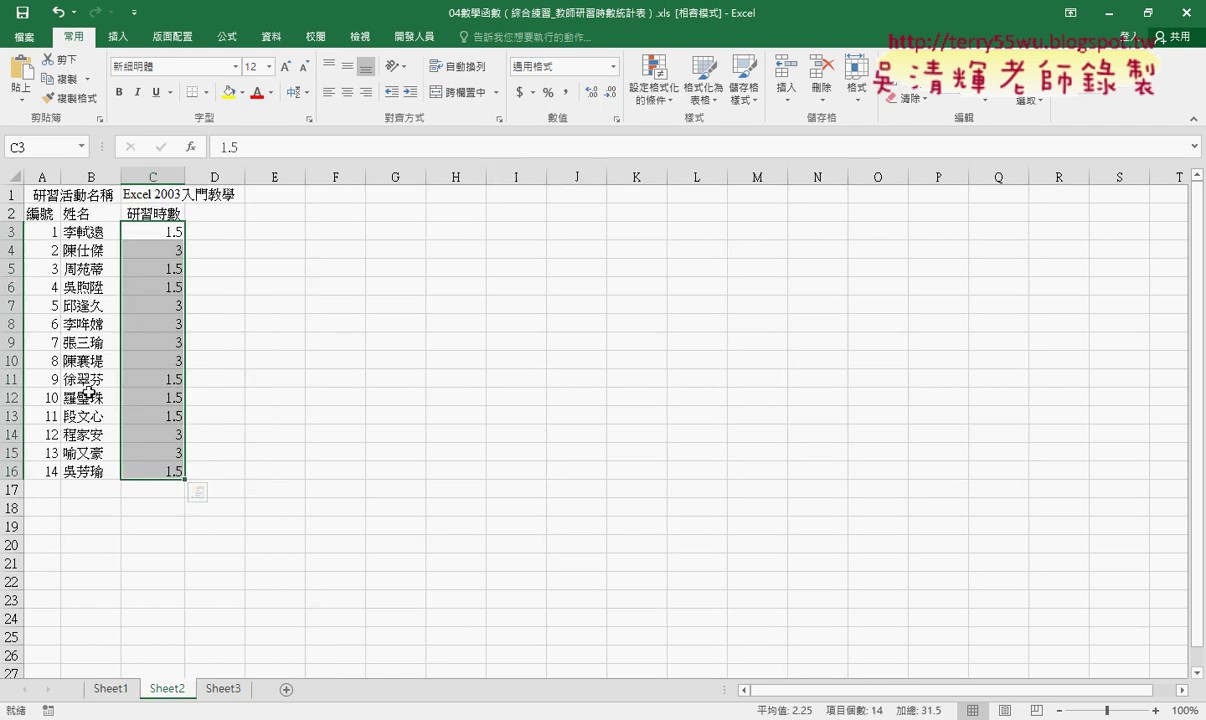
left_click(223, 689)
left_click(110, 689)
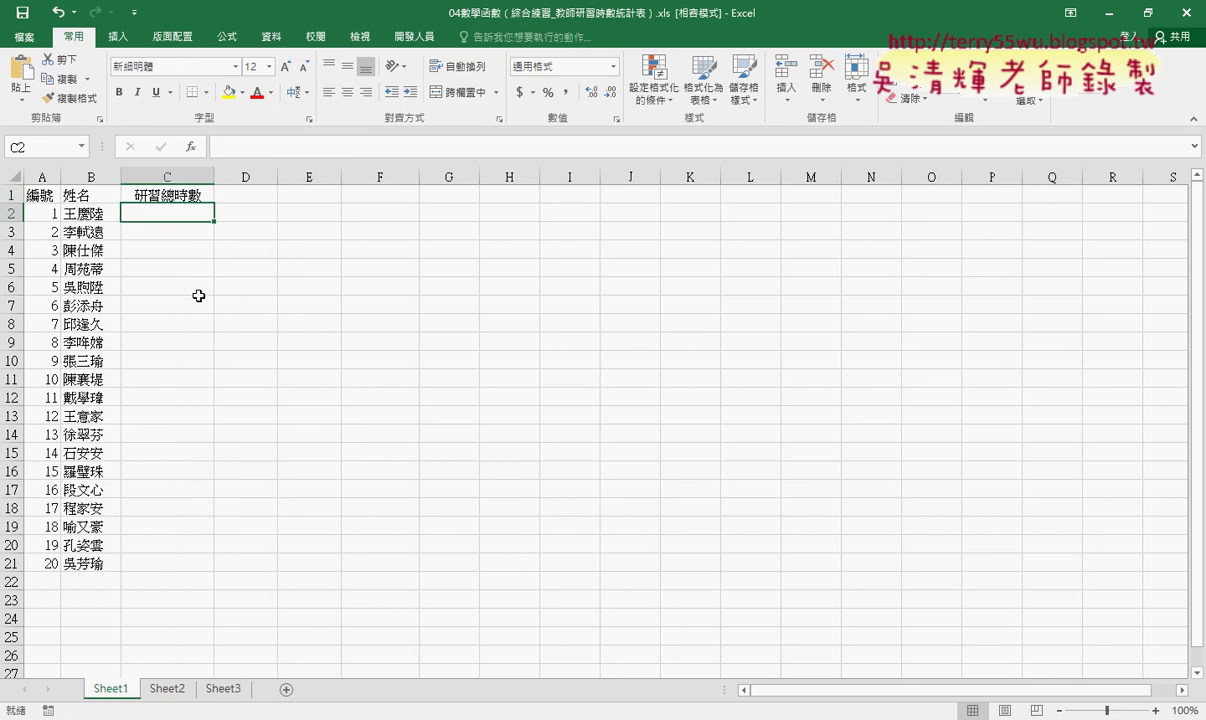
double_click(176, 217)
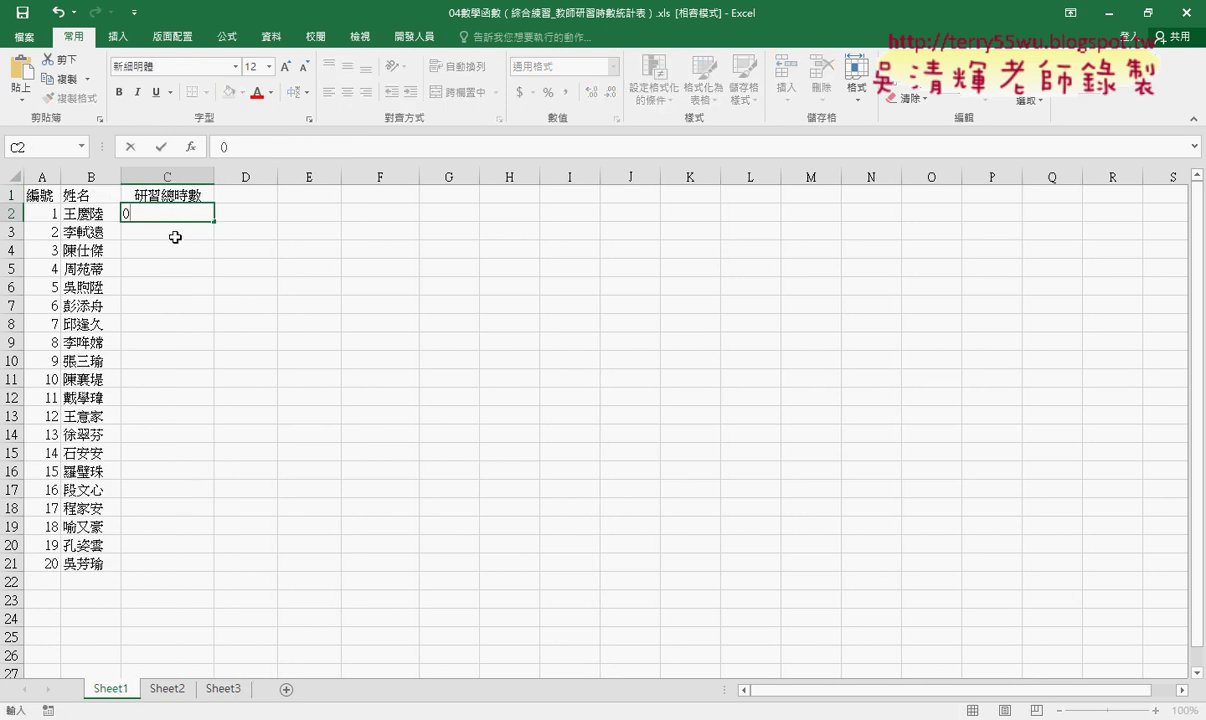
type("0")
key("Return")
left_click(167, 689)
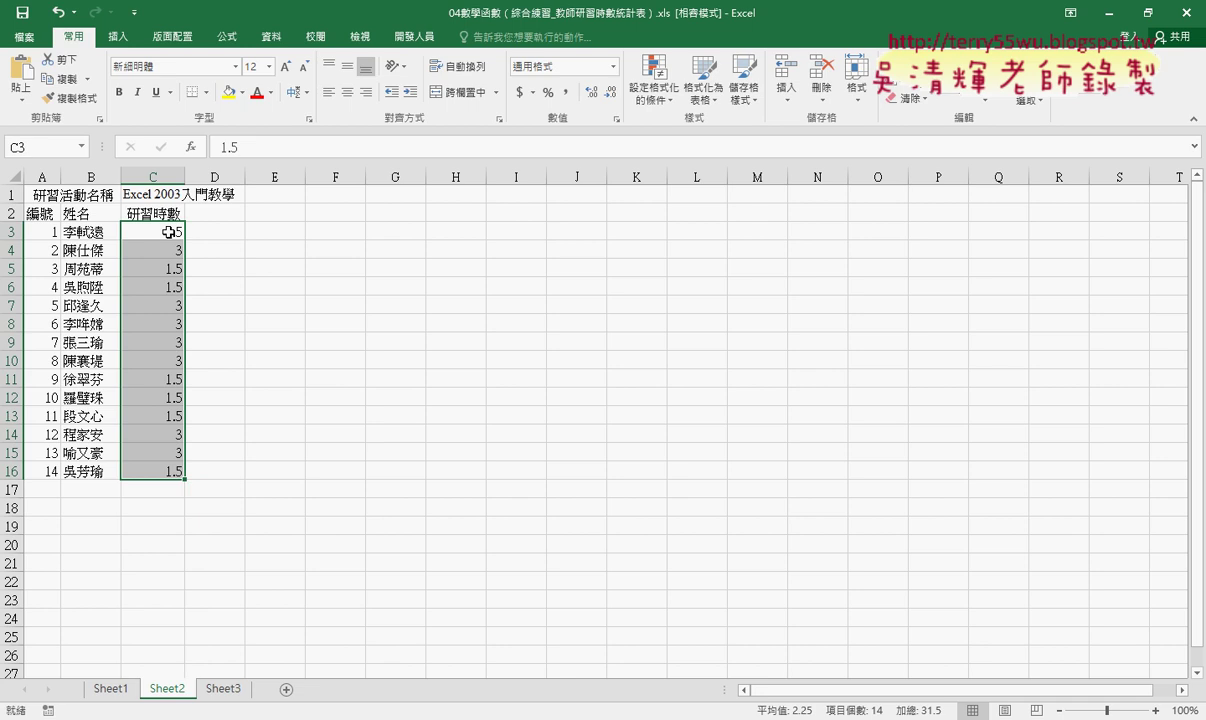
left_click(224, 689)
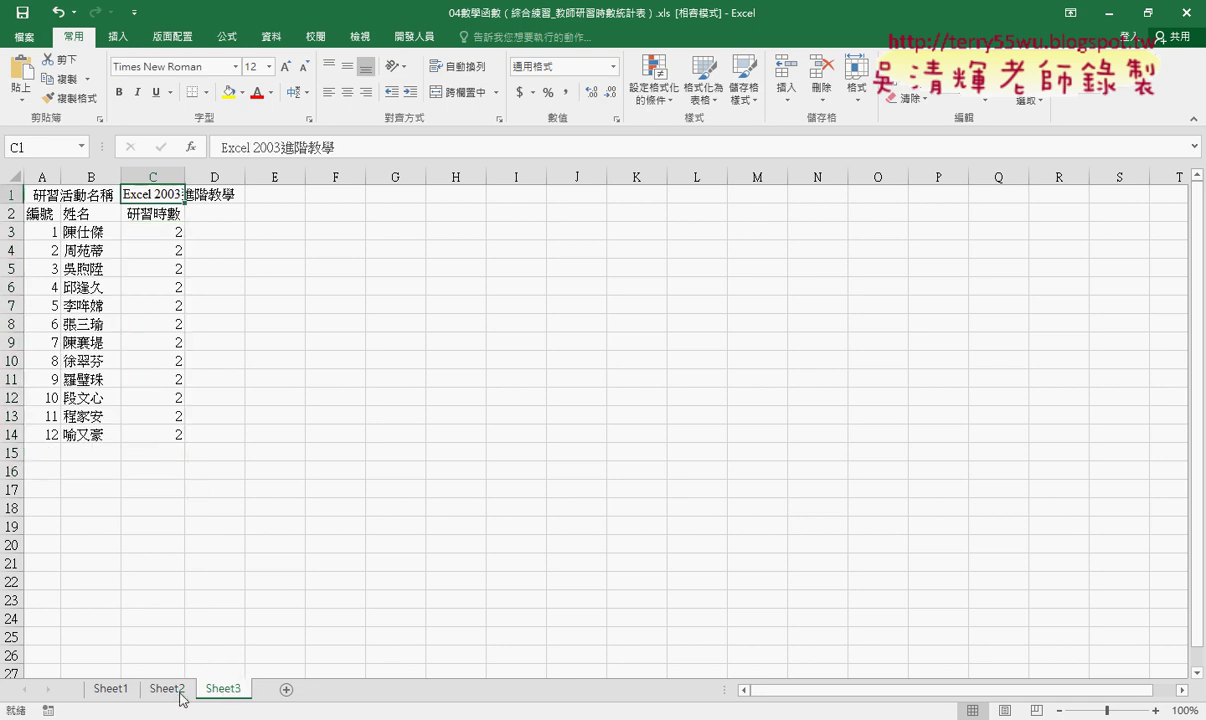
left_click(110, 689)
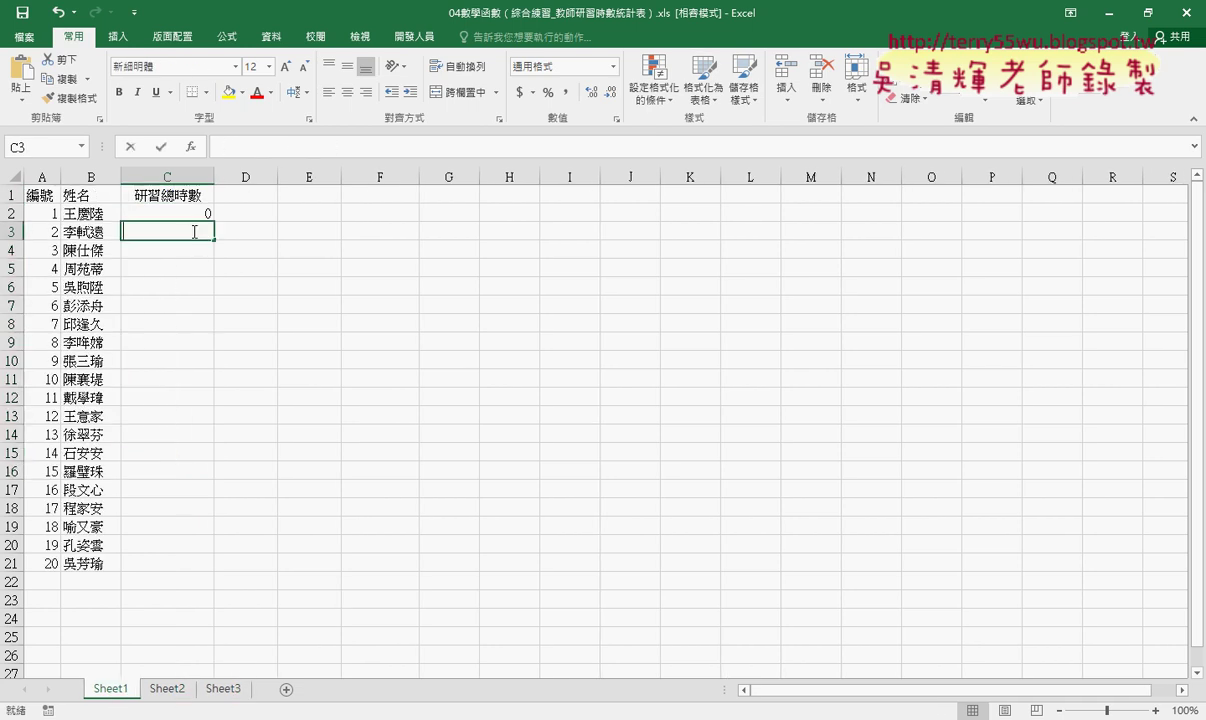
type("1.5")
key("Return")
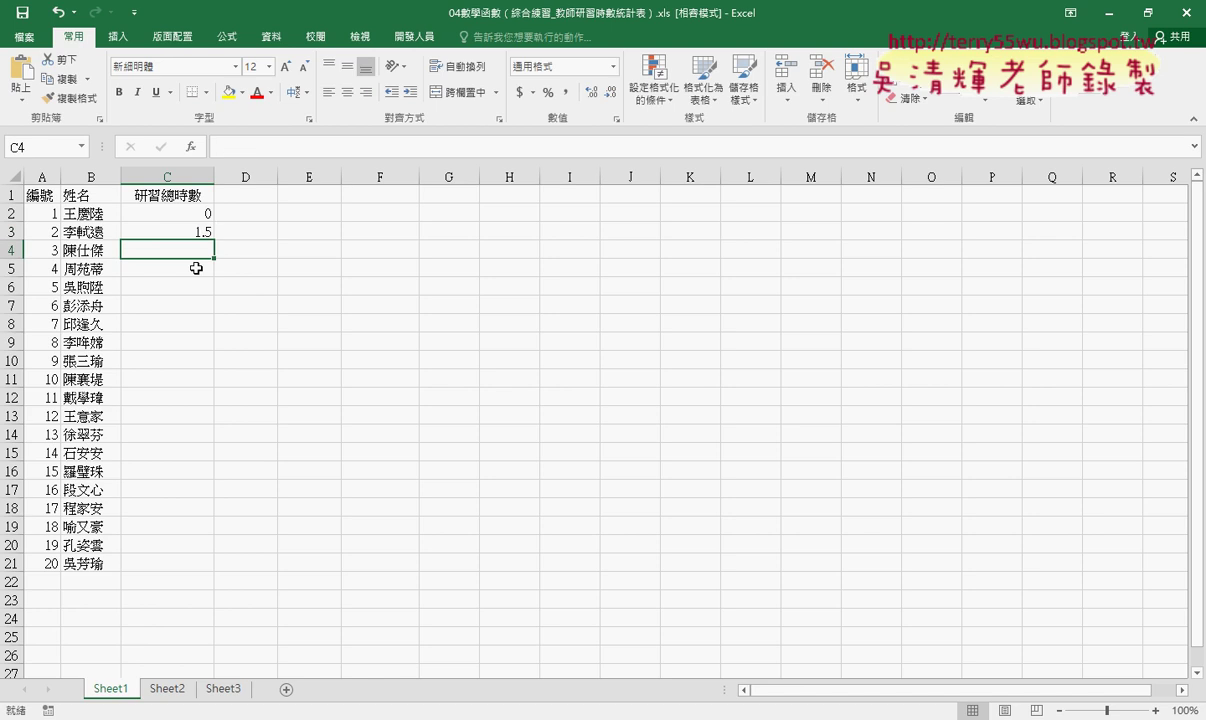
left_click_drag(201, 210, 199, 232)
key("Delete")
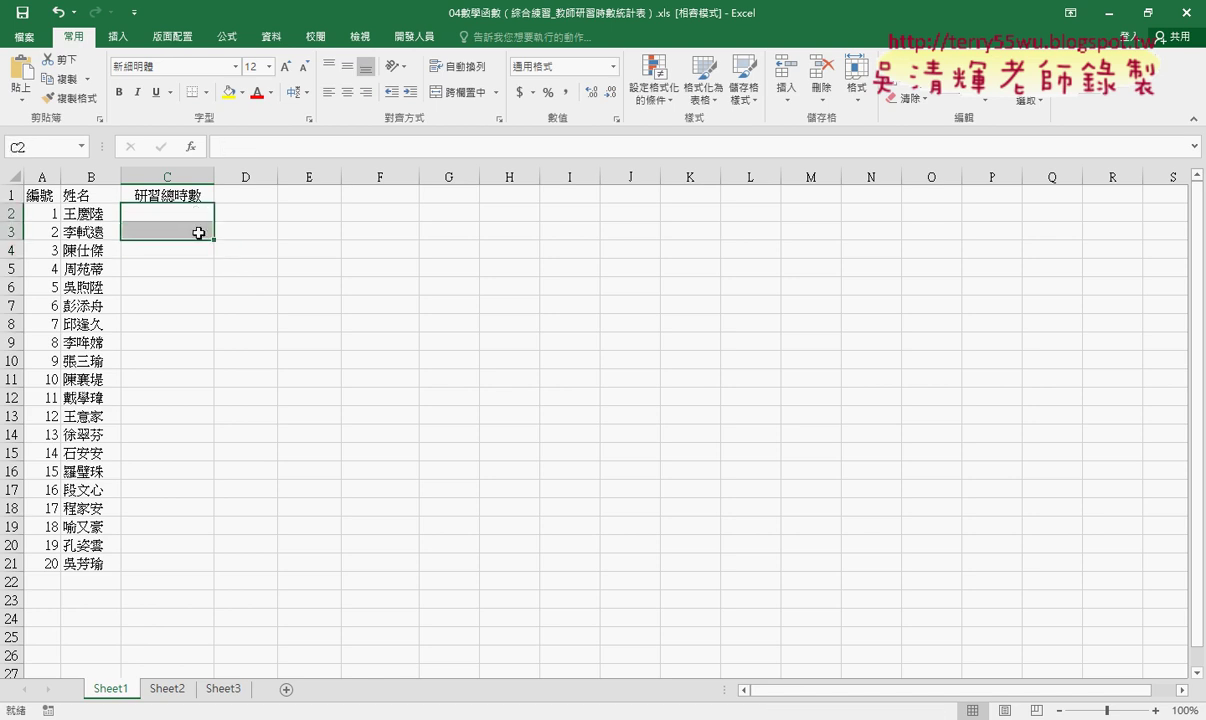
left_click(186, 212)
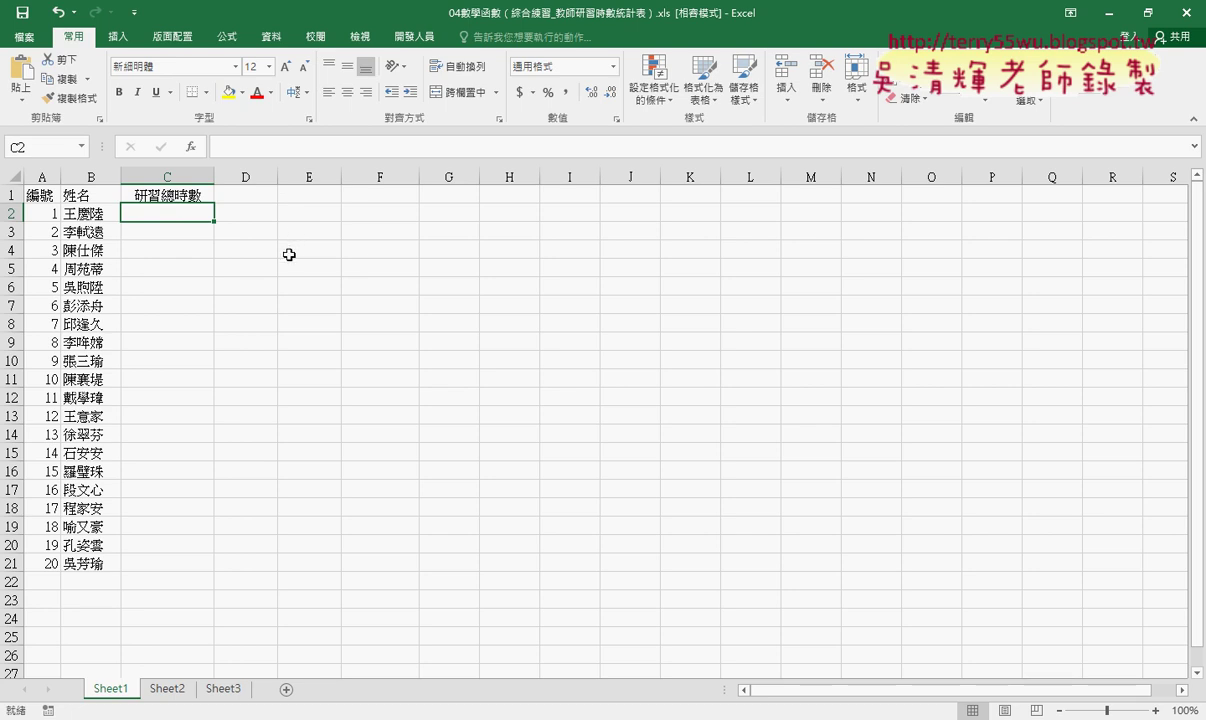
Step: Select C2:C21, the 研習總時數 cells for all 20 teachers on Sheet1
left_click_drag(172, 212, 172, 566)
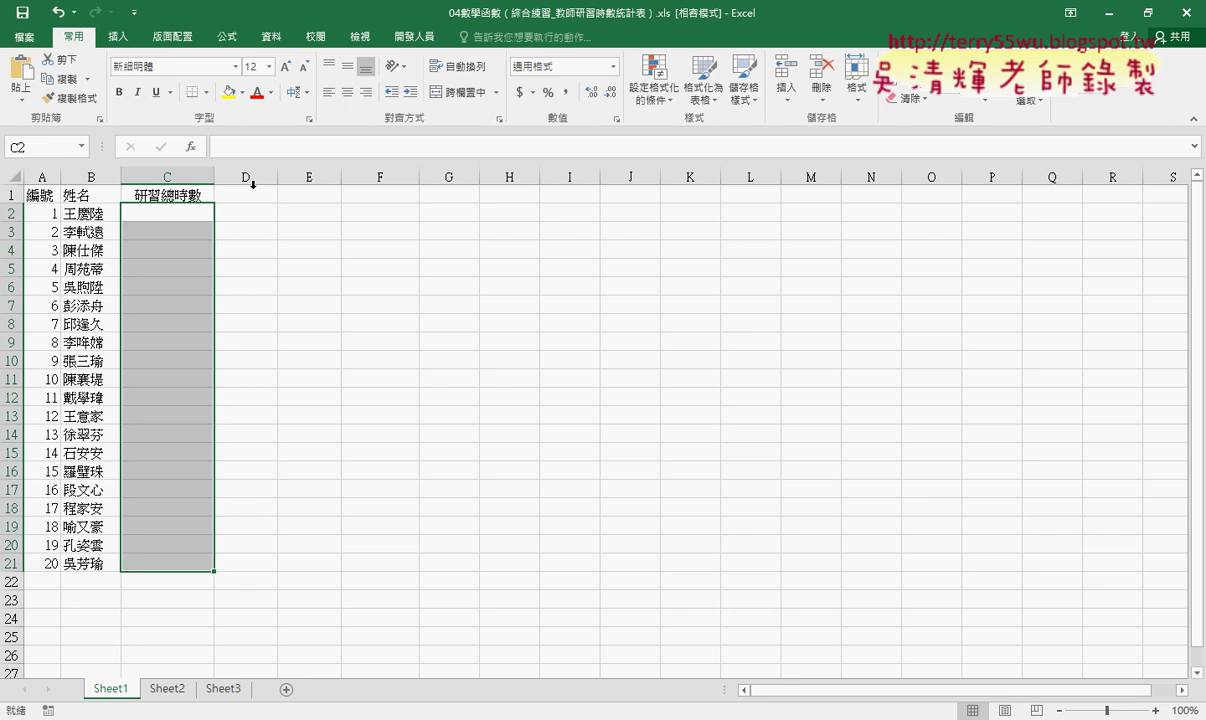
Step: Show the Review ribbon, look over Sheet2, and select the Sheet3 hours C3:C14
left_click(318, 38)
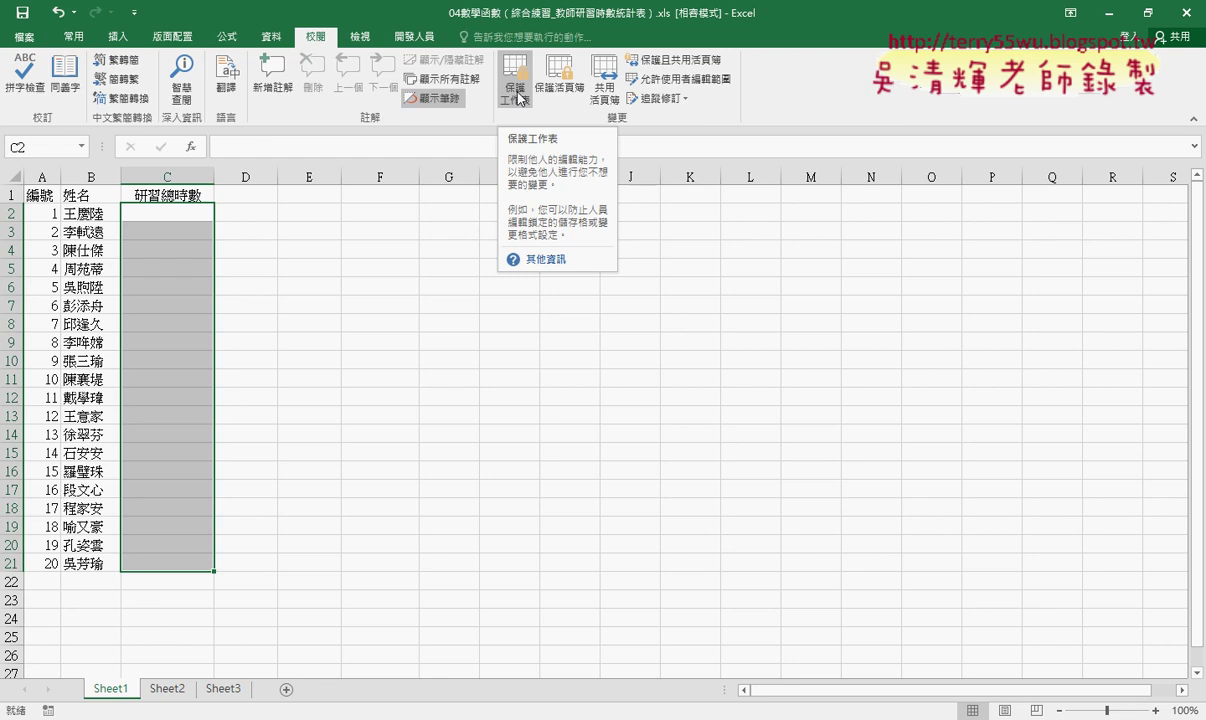
left_click(168, 689)
left_click(223, 689)
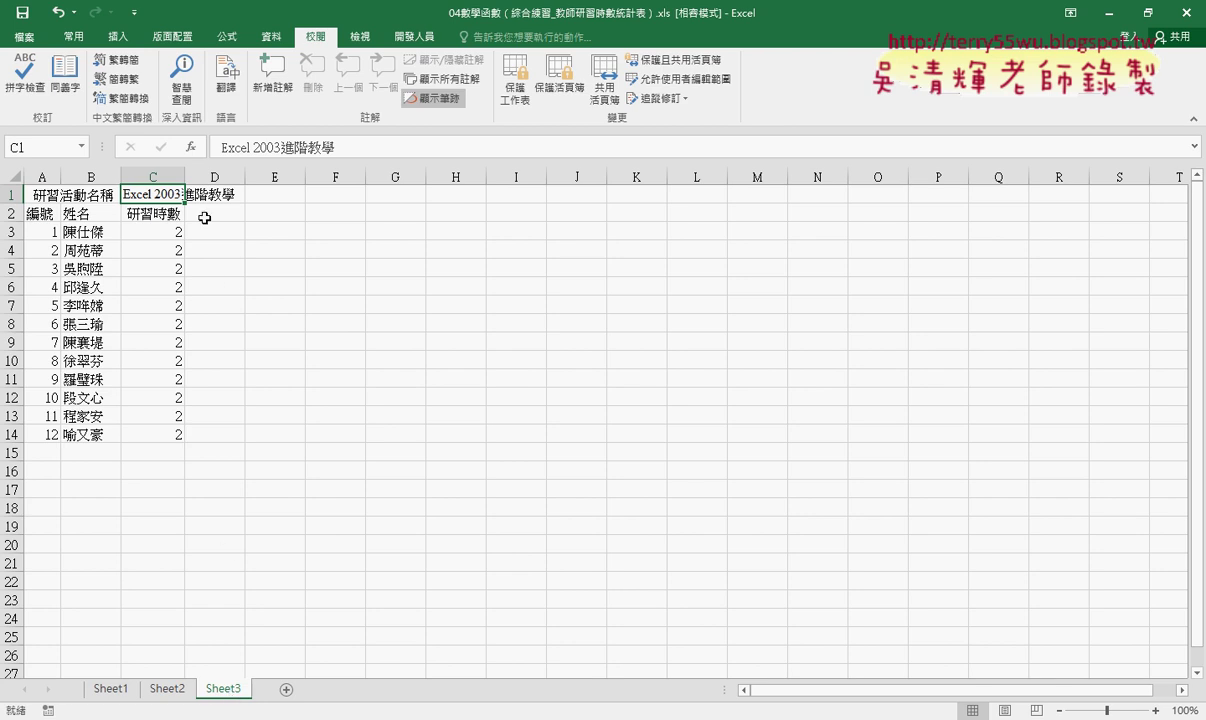
left_click(12, 232)
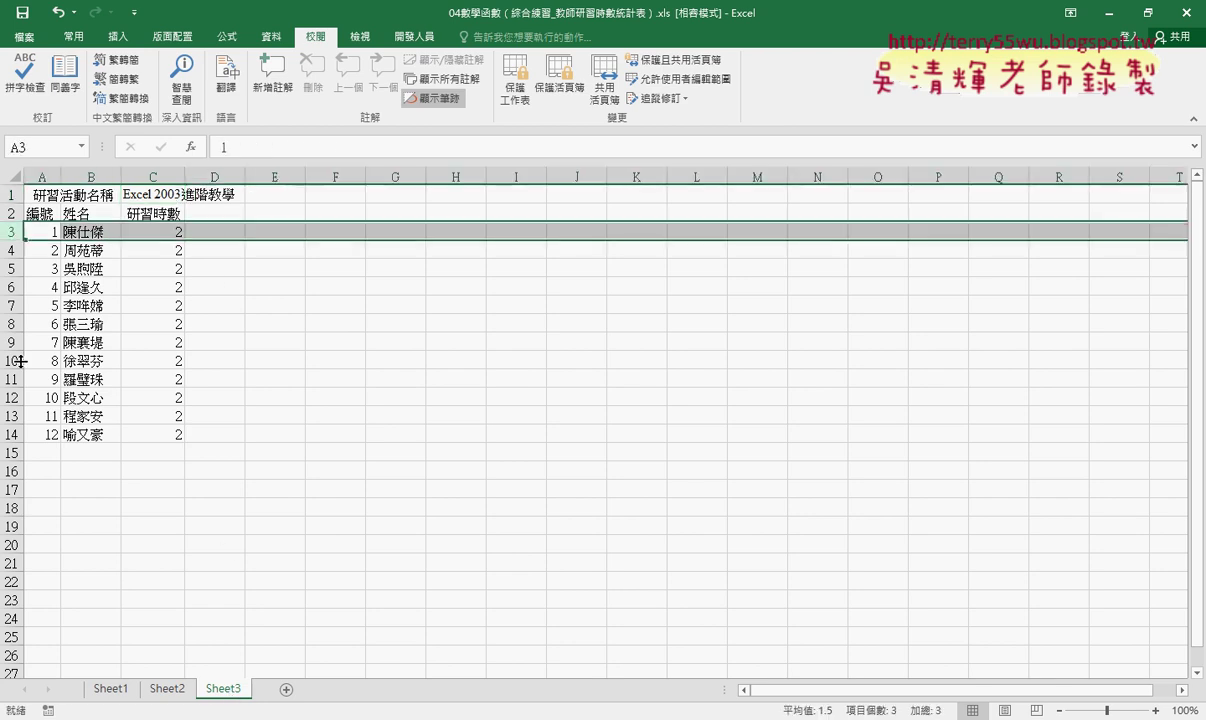
left_click(12, 434)
left_click_drag(152, 231, 151, 434)
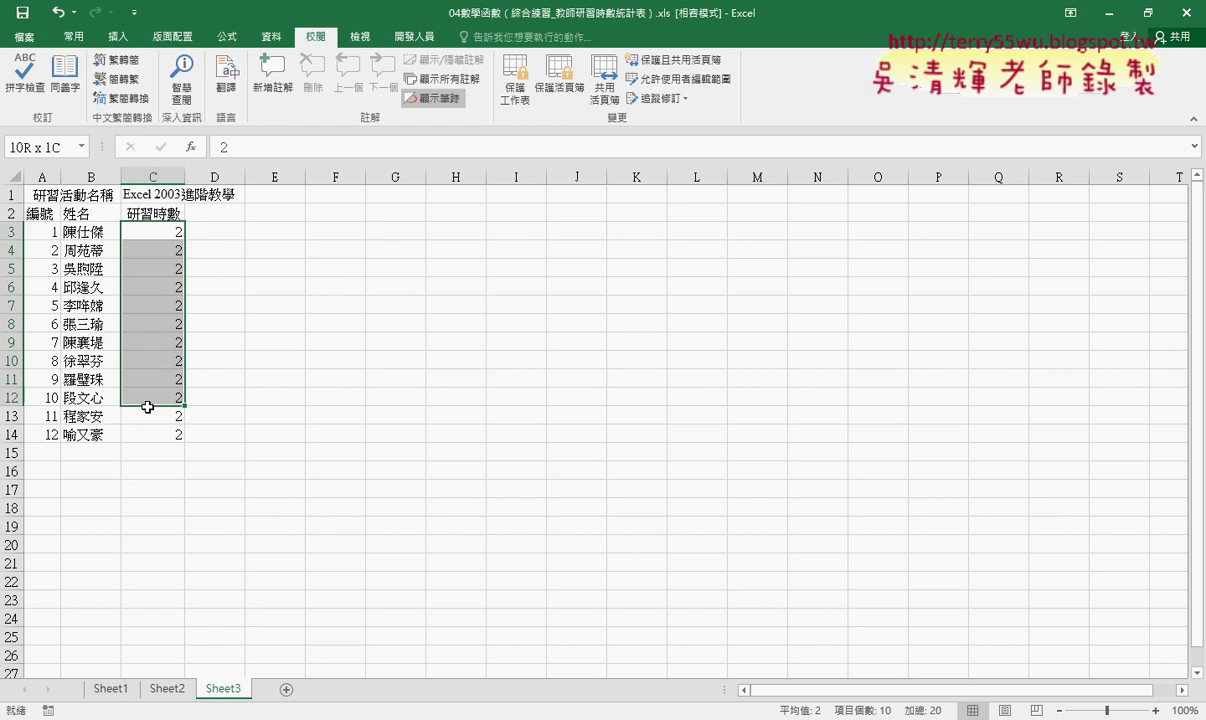
Step: On Sheet1, select total-hours cell C2 and the 20 IDs and names, cross-checking Sheet2
left_click(113, 690)
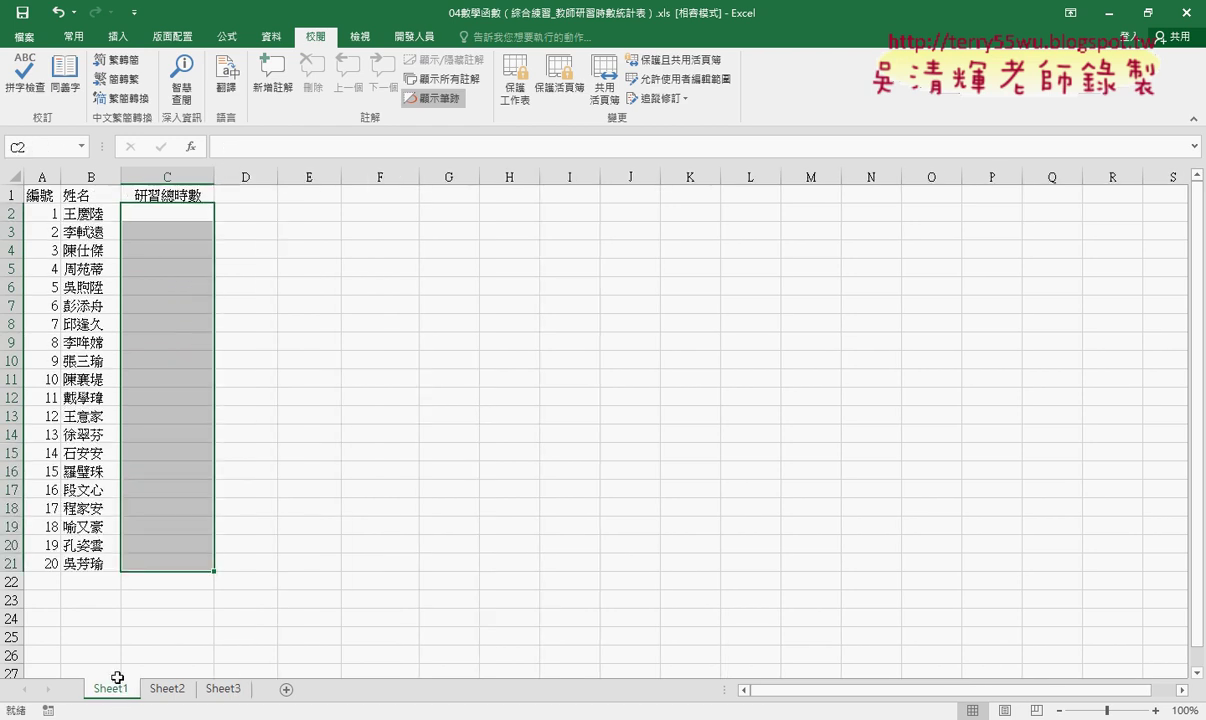
left_click(168, 210)
left_click_drag(86, 212, 40, 563)
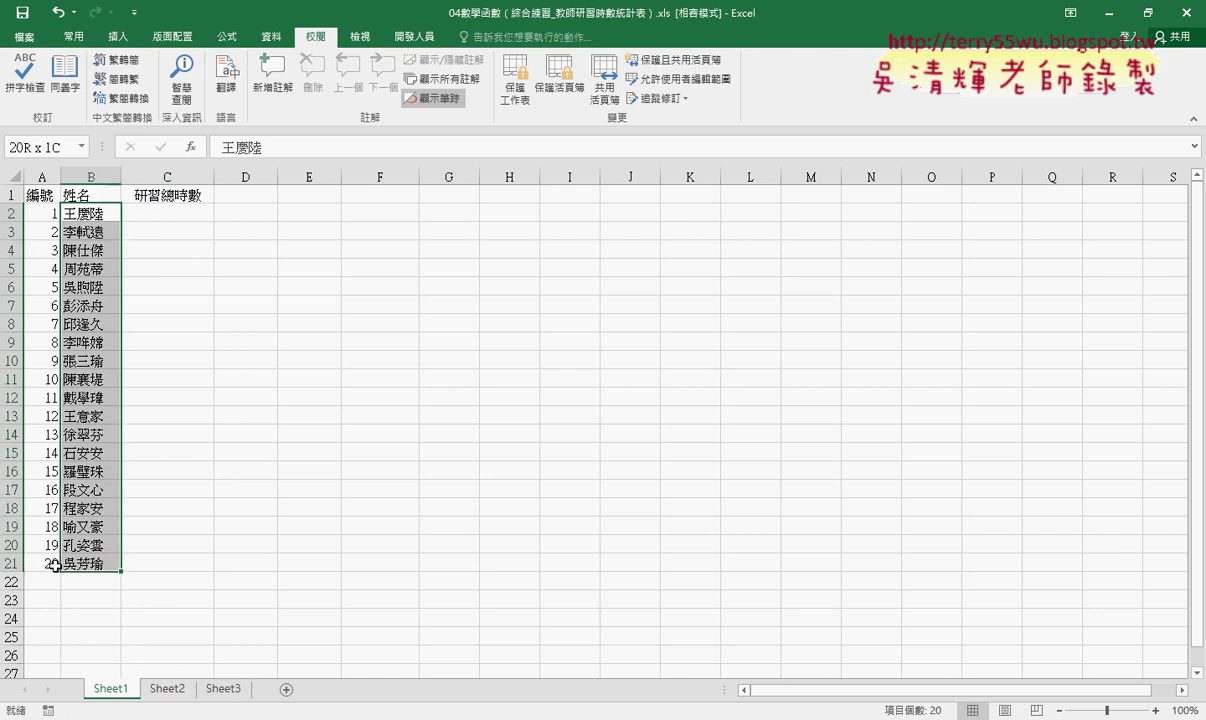
left_click(165, 211)
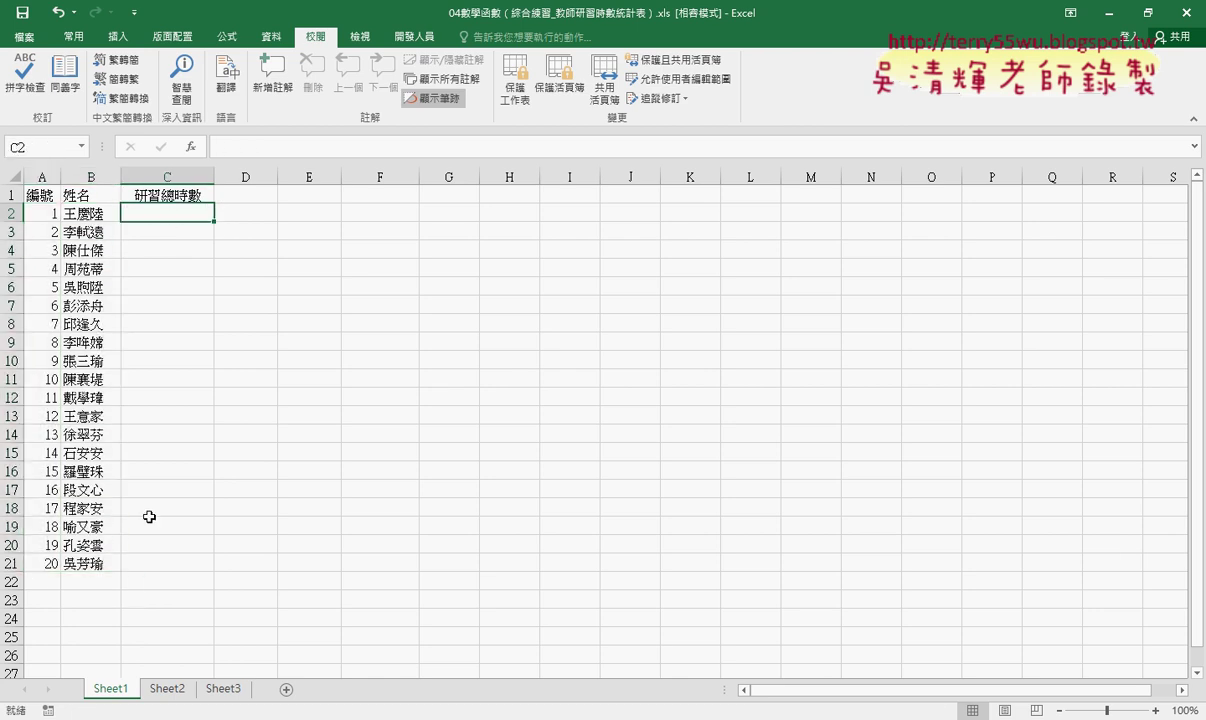
left_click(167, 689)
left_click(112, 689)
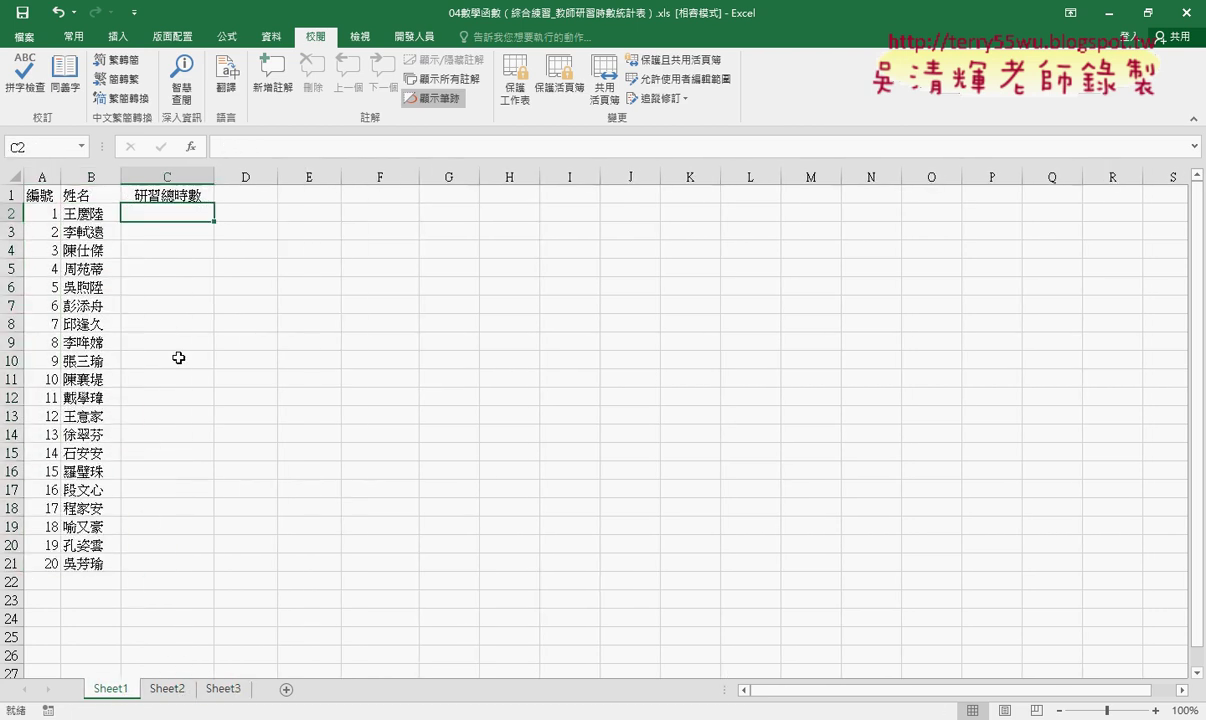